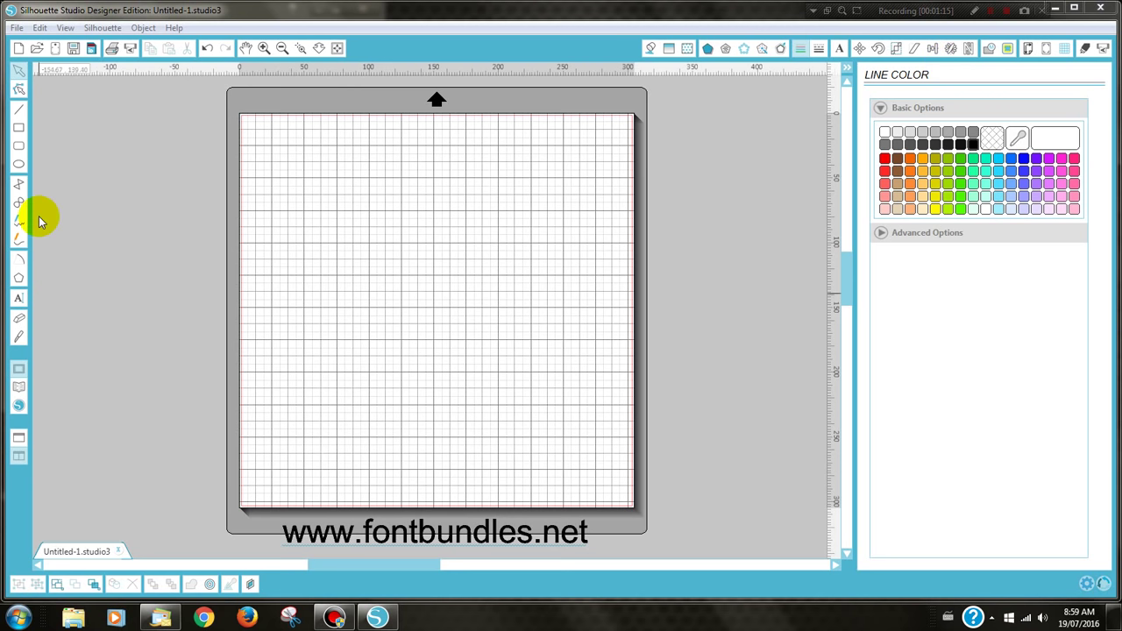
Type 'Coffee' and 'because' on two lines in one text box and centre them
click(19, 299)
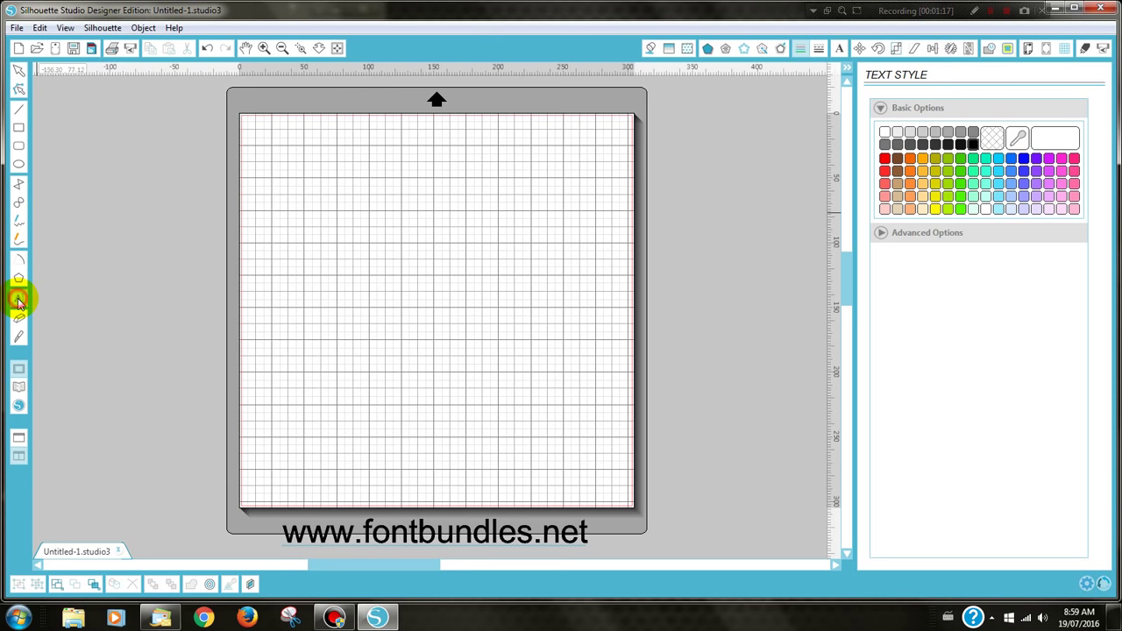
click(357, 209)
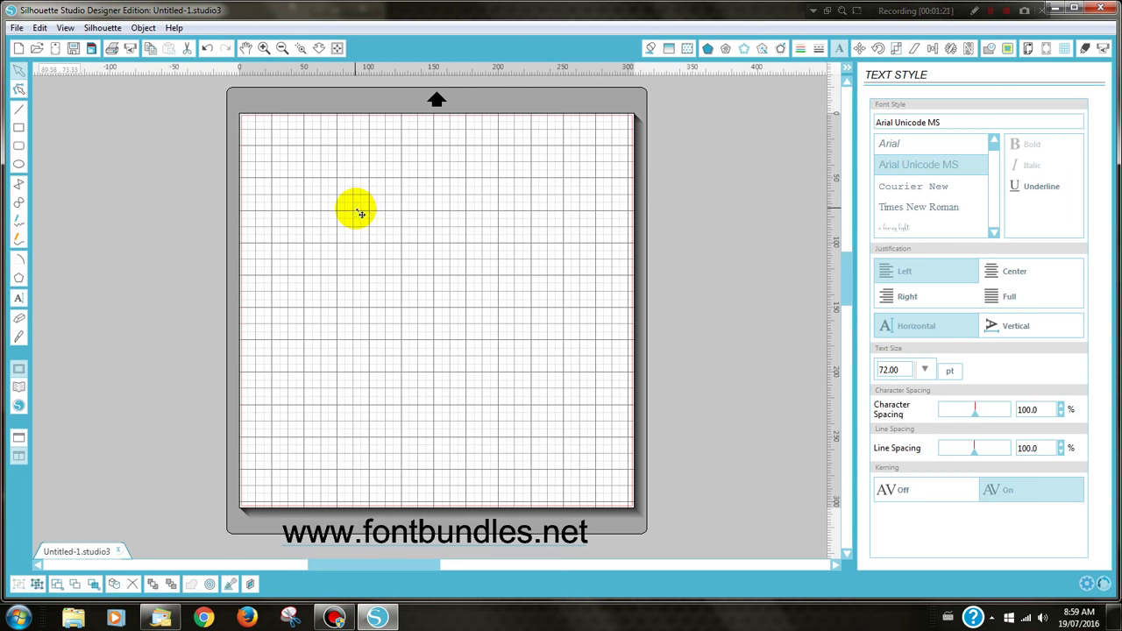
text(C)
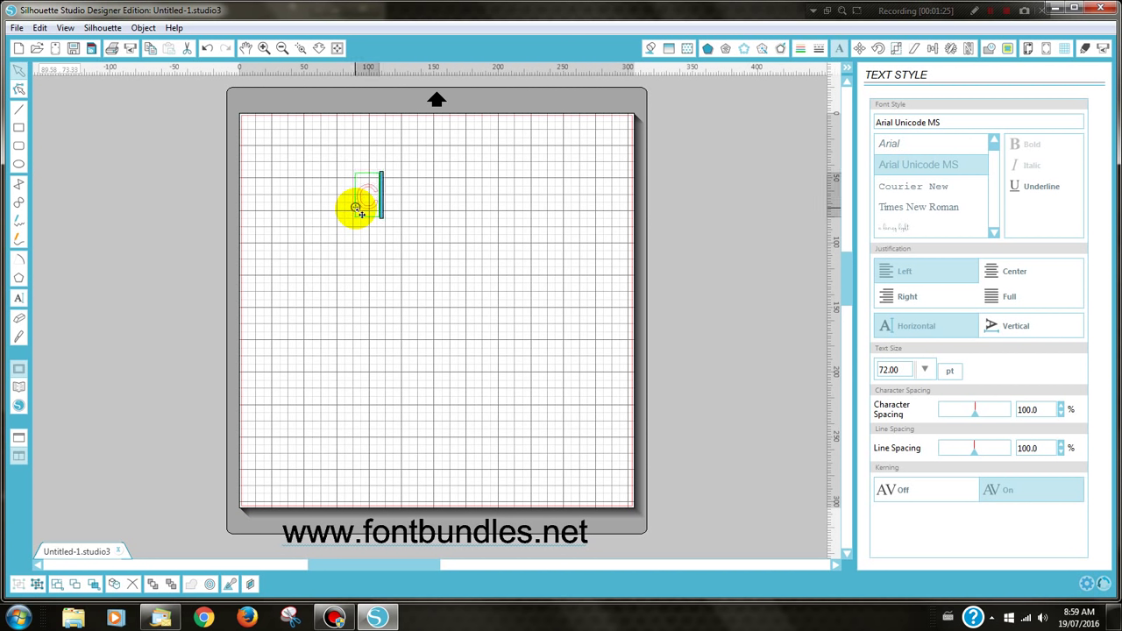
text(offee)
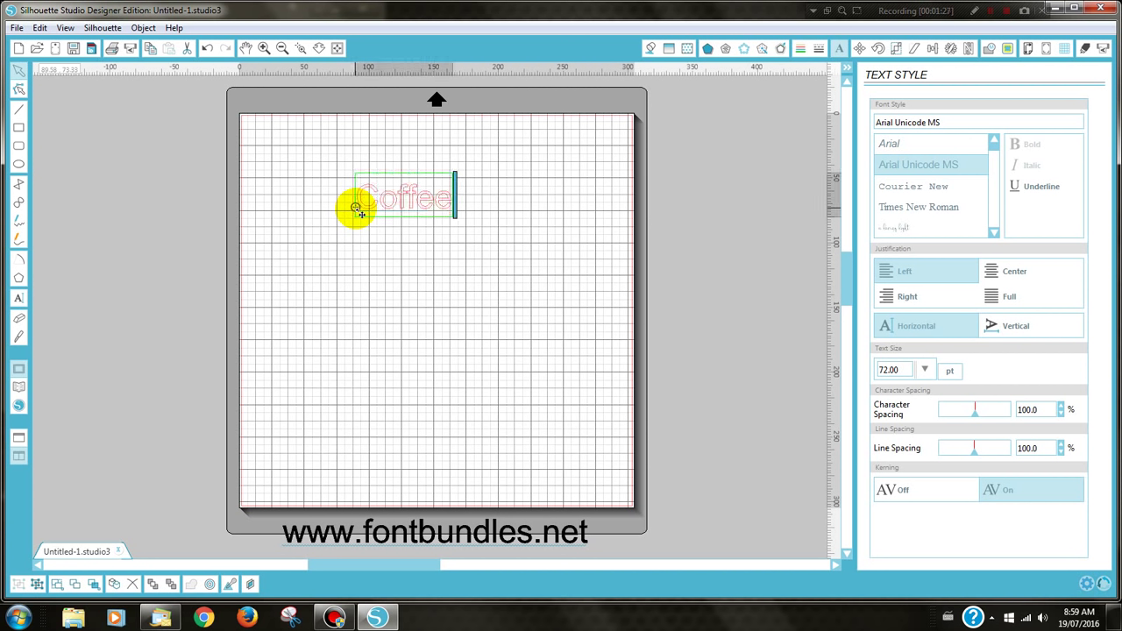
key(Return)
text(Beca)
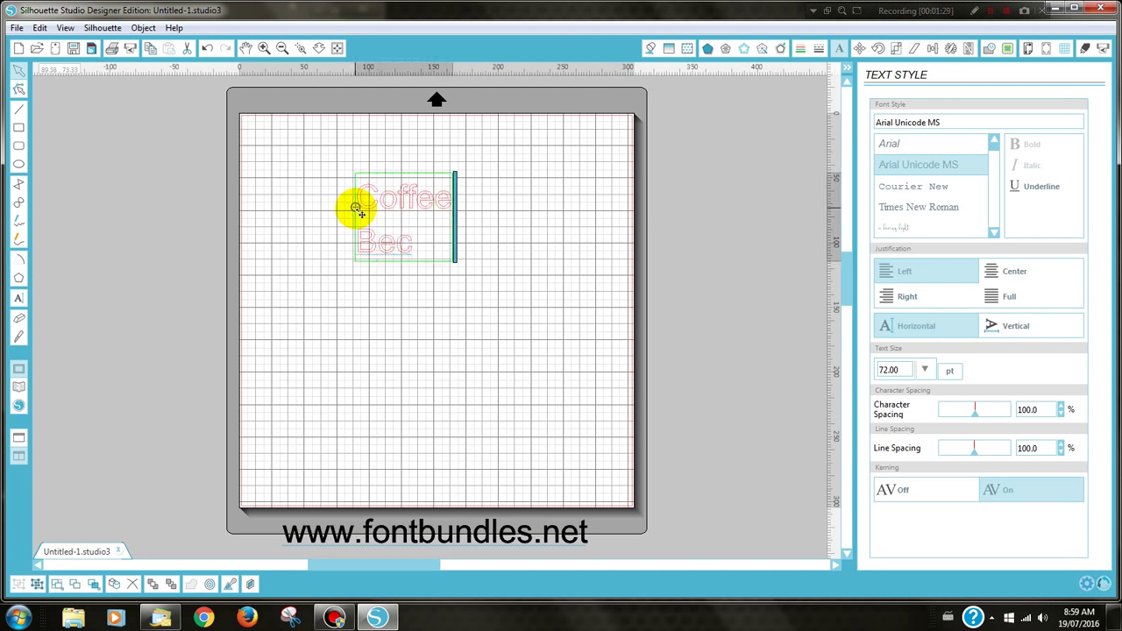
key(BackSpace)
key(BackSpace)
key(BackSpace)
key(BackSpace)
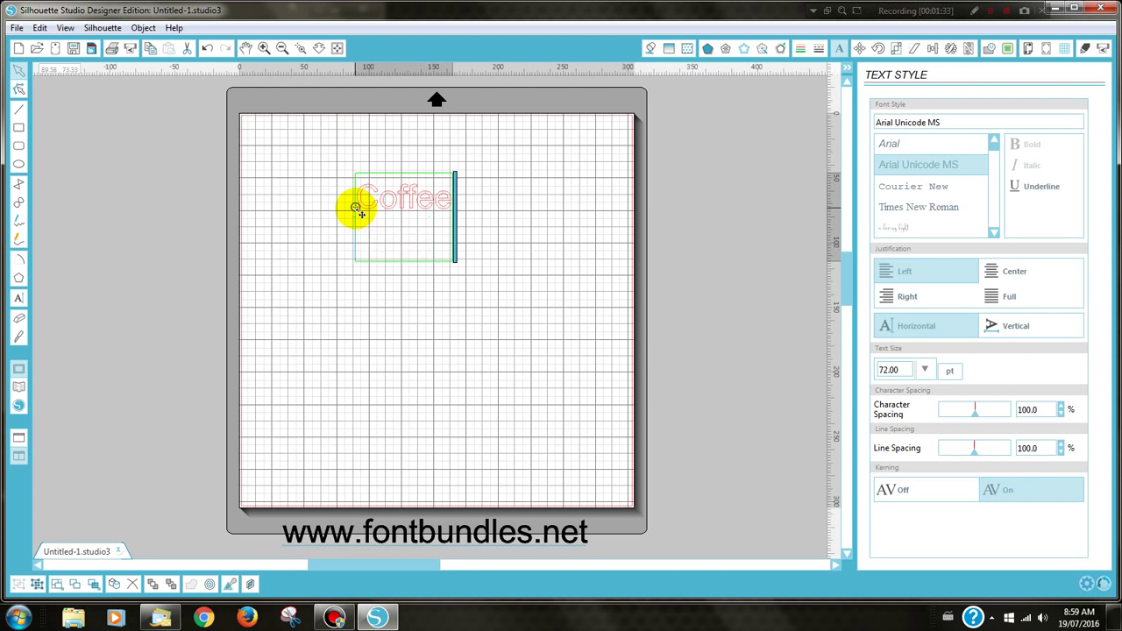
text(becau)
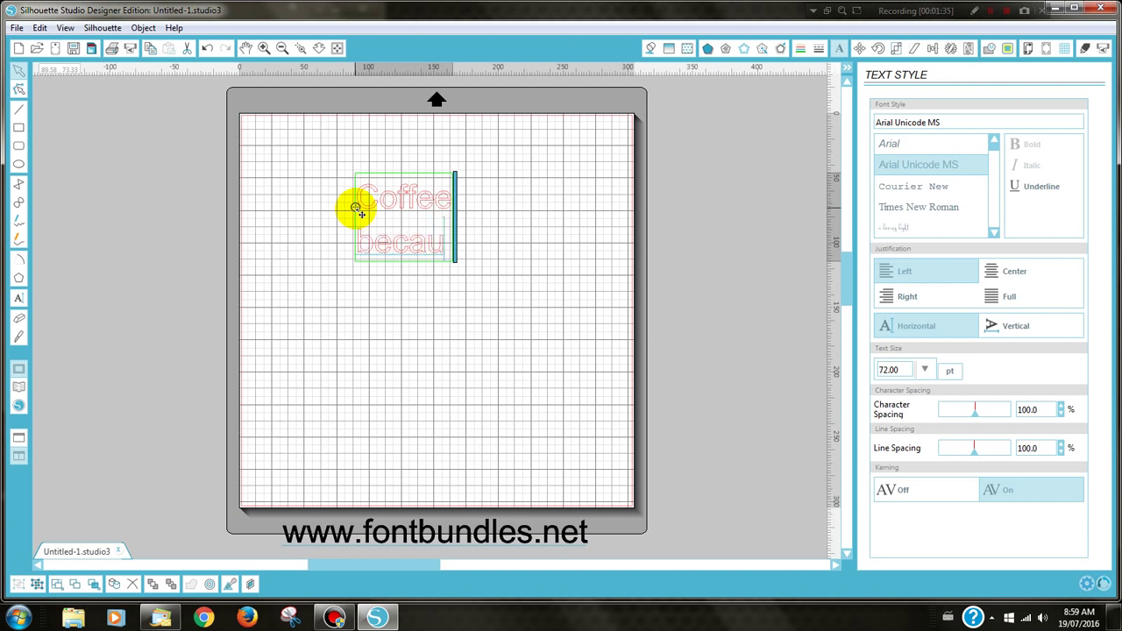
text(se)
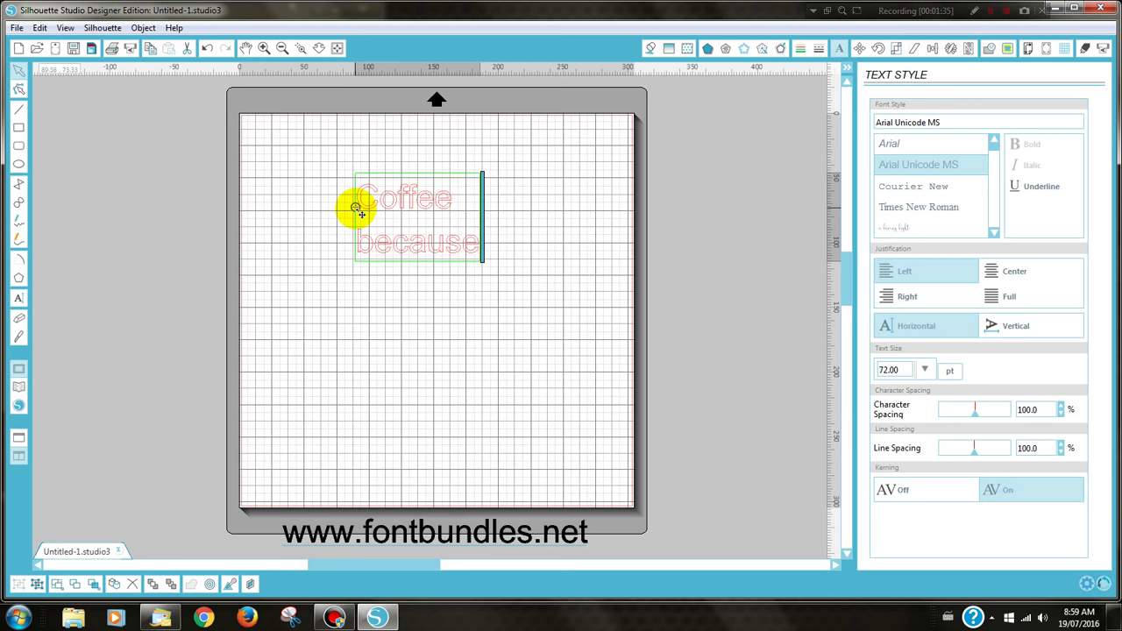
click(997, 279)
click(554, 328)
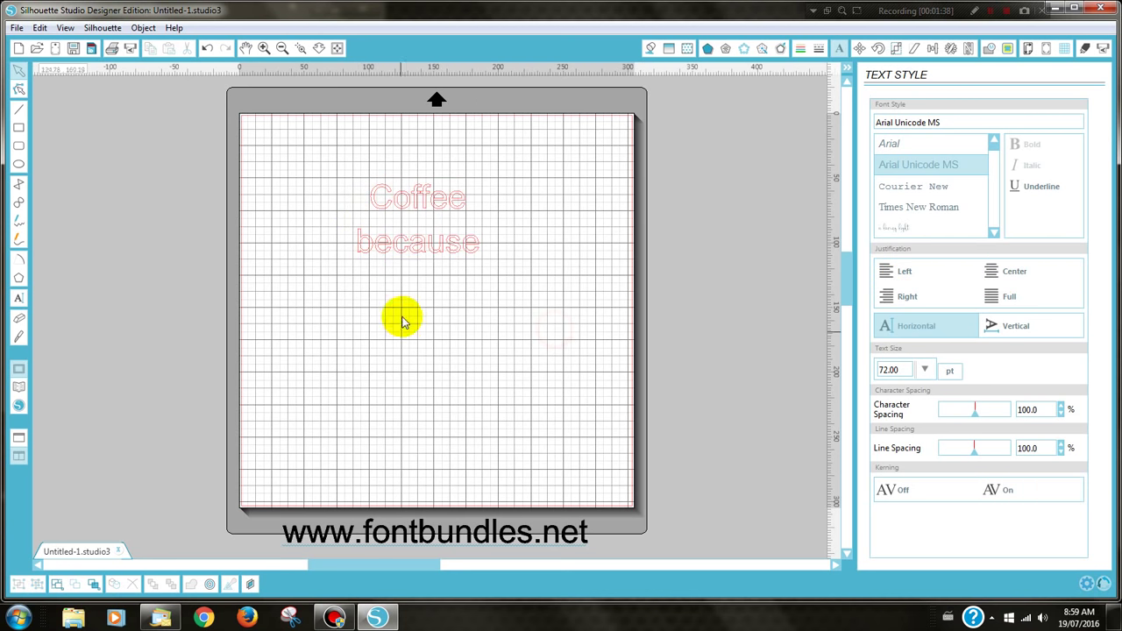
Add a separate text box reading 'Adulting' below 'because'
click(19, 298)
click(387, 293)
text(A)
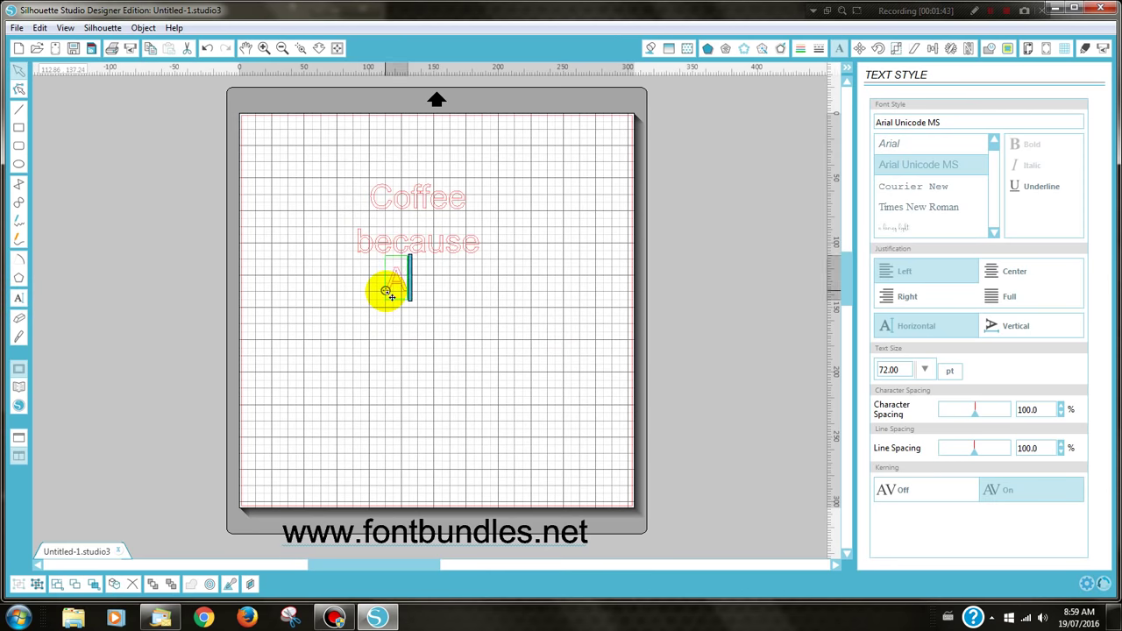
text(dulting)
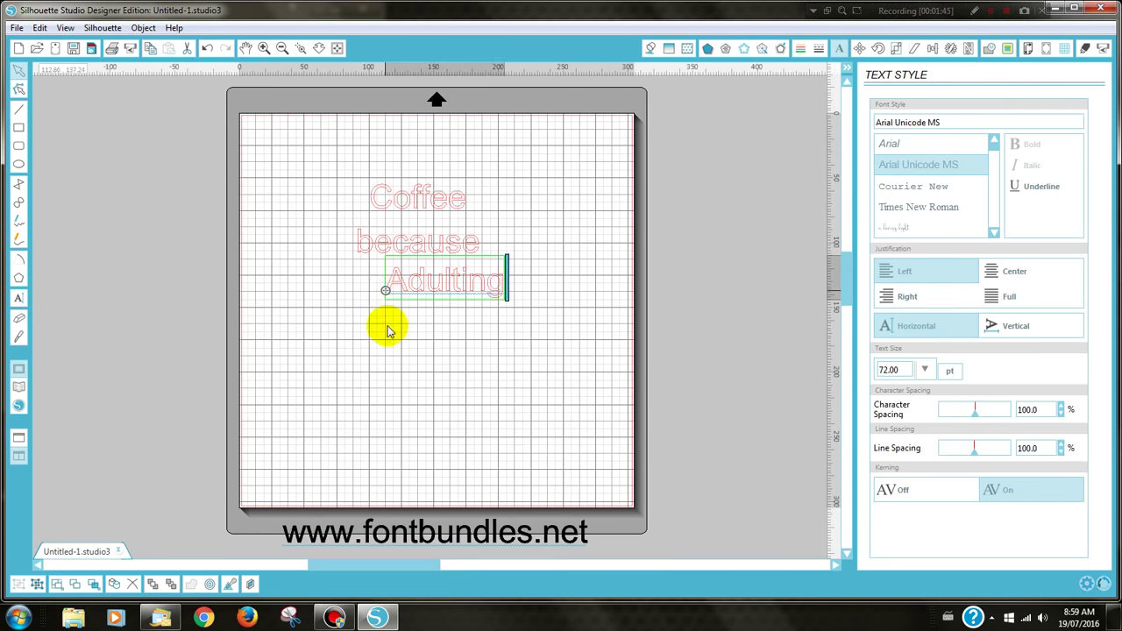
click(388, 332)
Add a third text box with 'is' and 'hard' on two centred lines
click(19, 299)
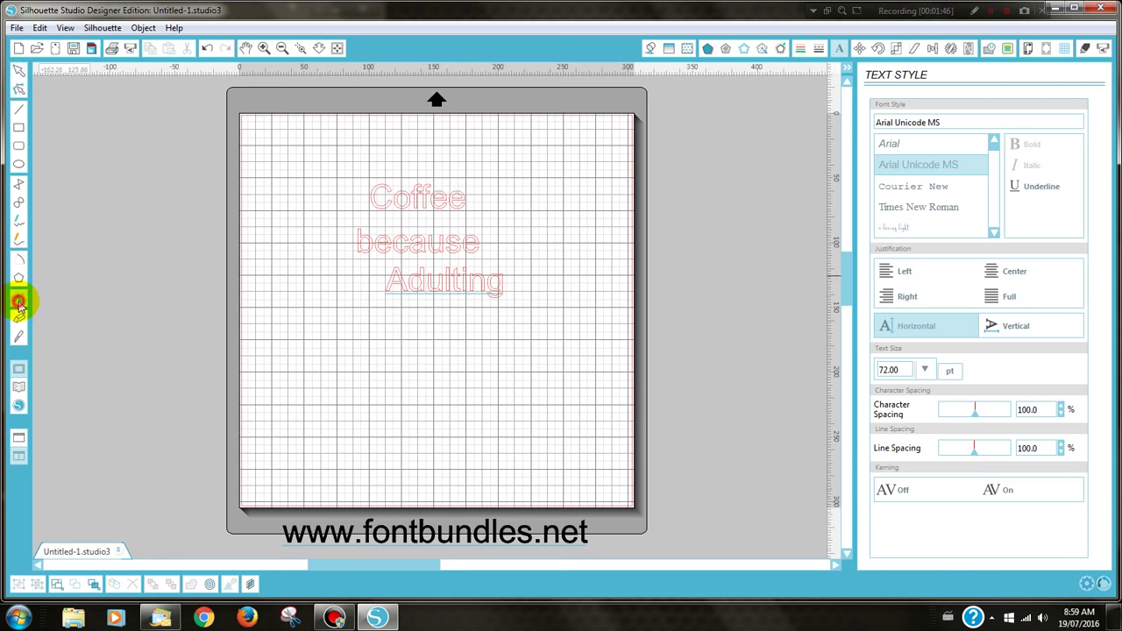
click(362, 322)
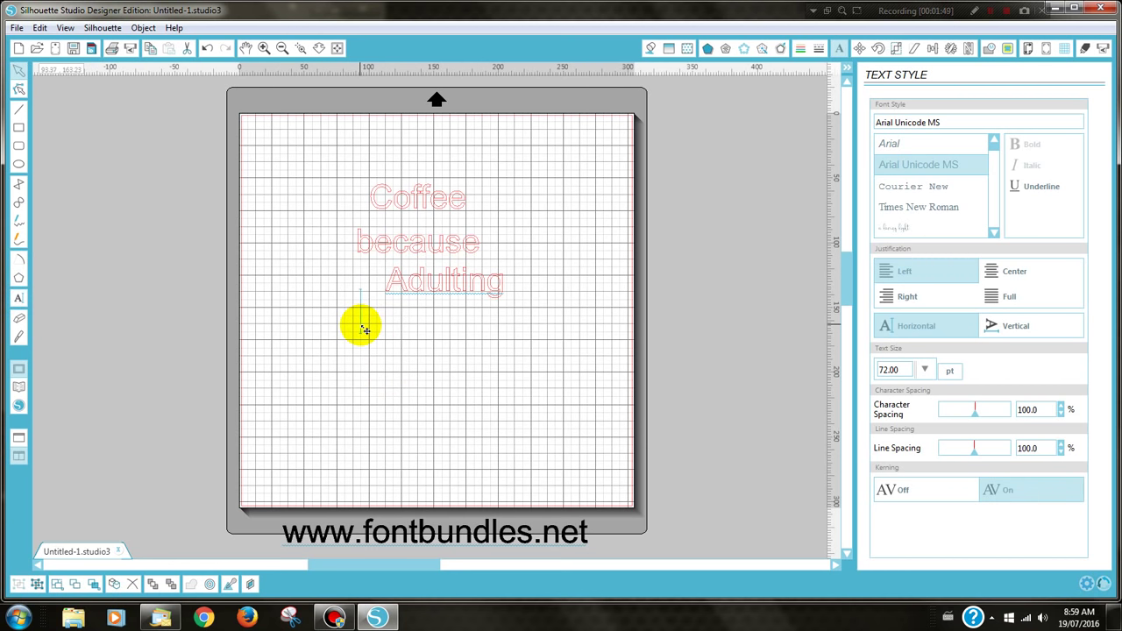
text(is)
key(Return)
text(har)
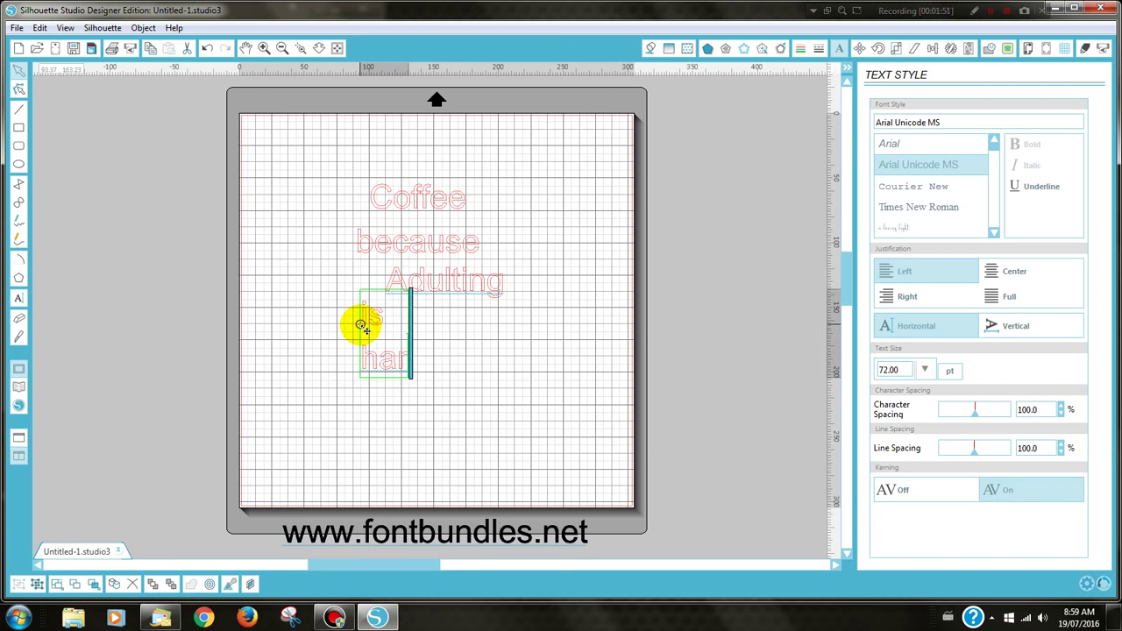
text(d)
click(1009, 272)
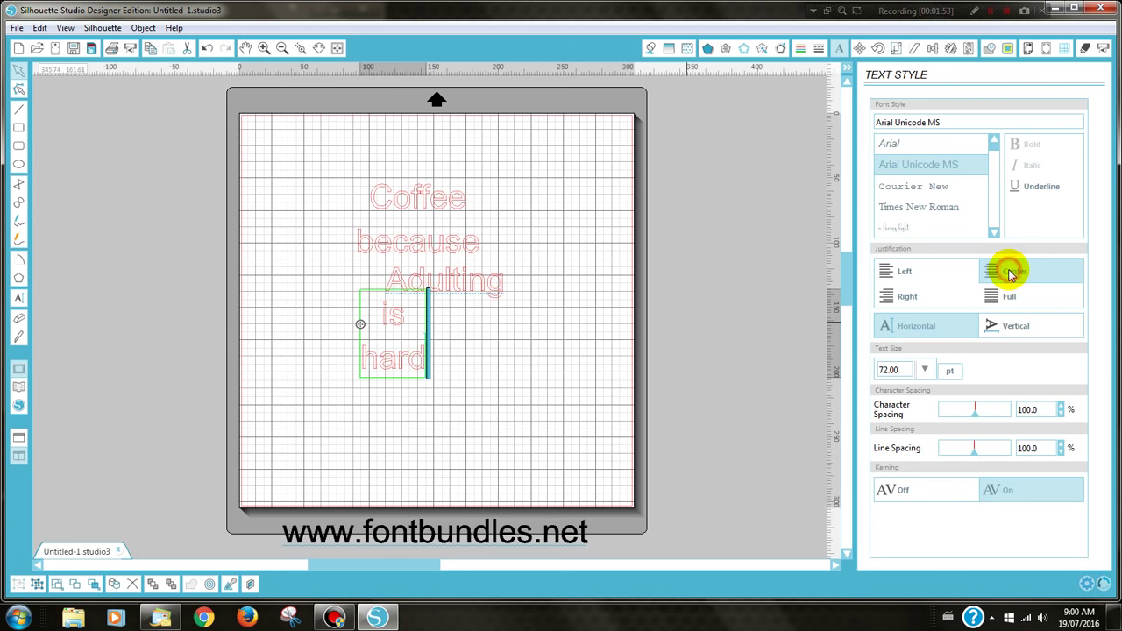
click(526, 408)
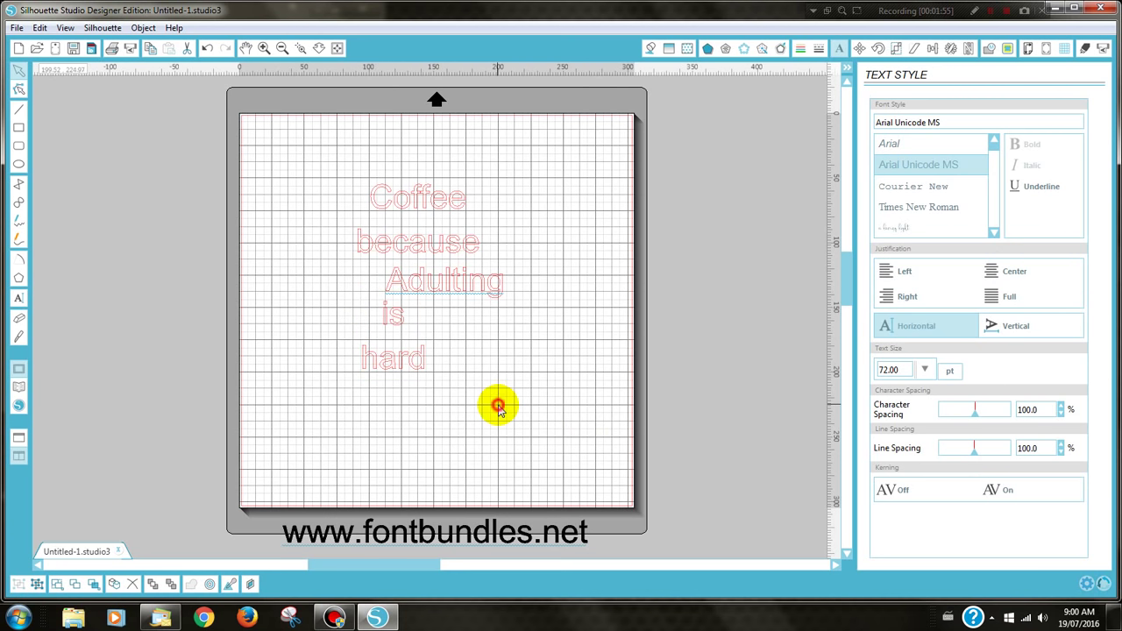
Centre 'is hard' under Adulting, then set it and 'Coffee because' in the Carters font
click(411, 373)
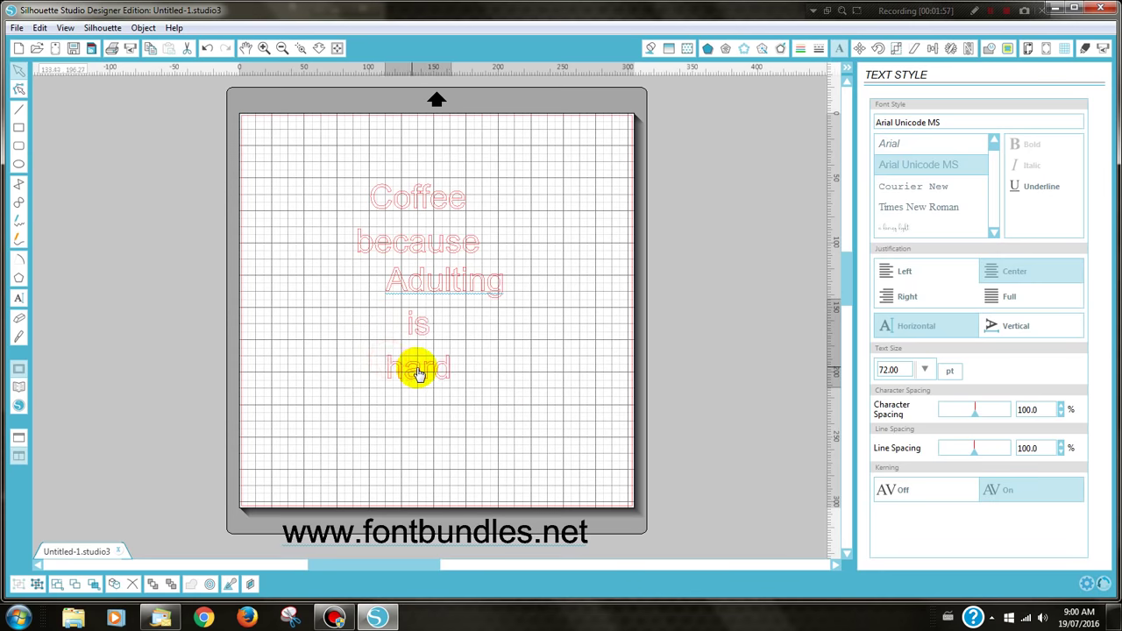
click(432, 243)
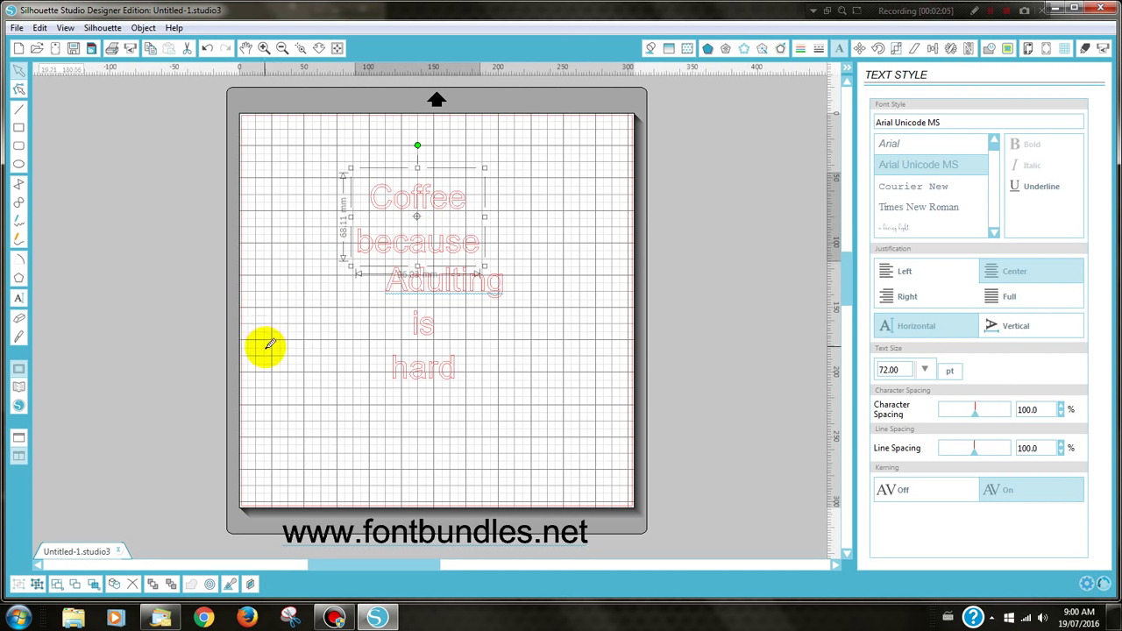
shift+click(423, 378)
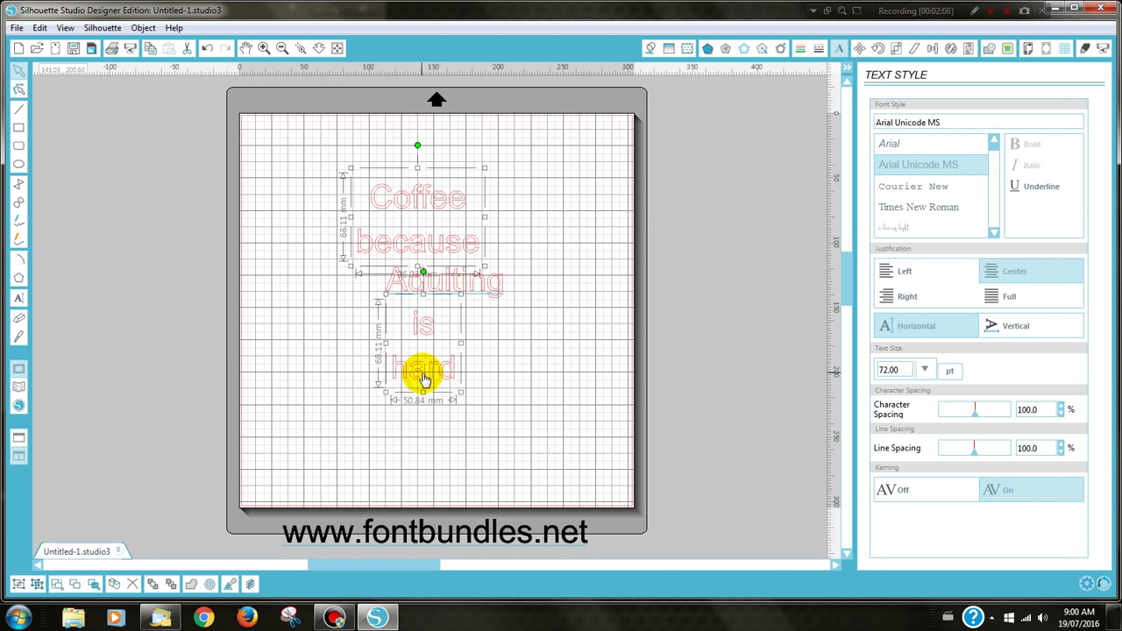
click(962, 124)
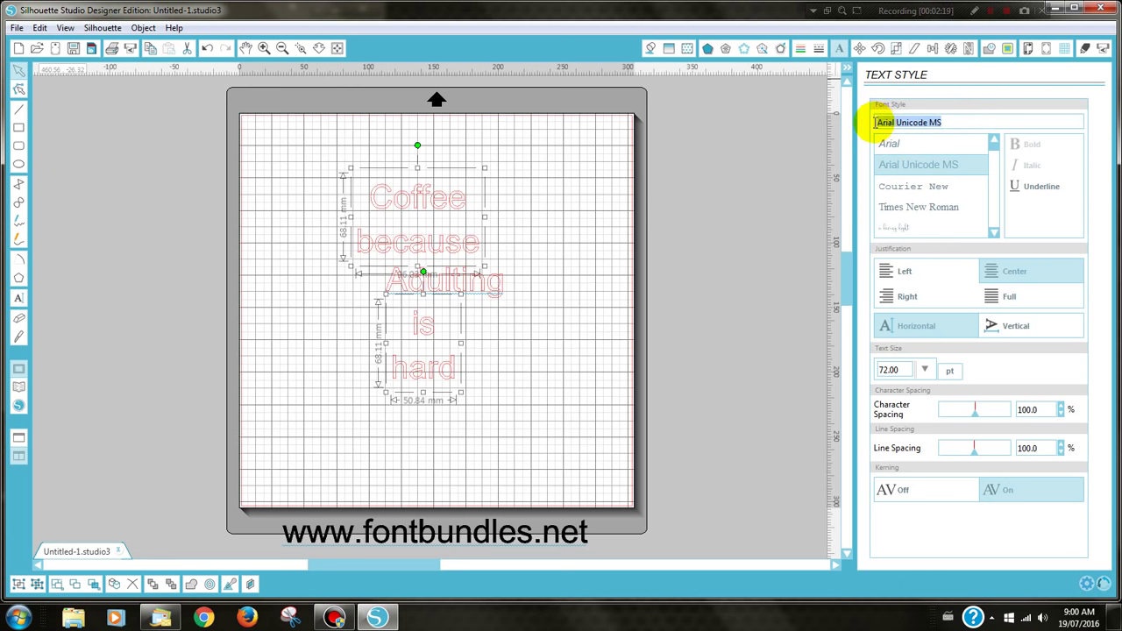
text(carters)
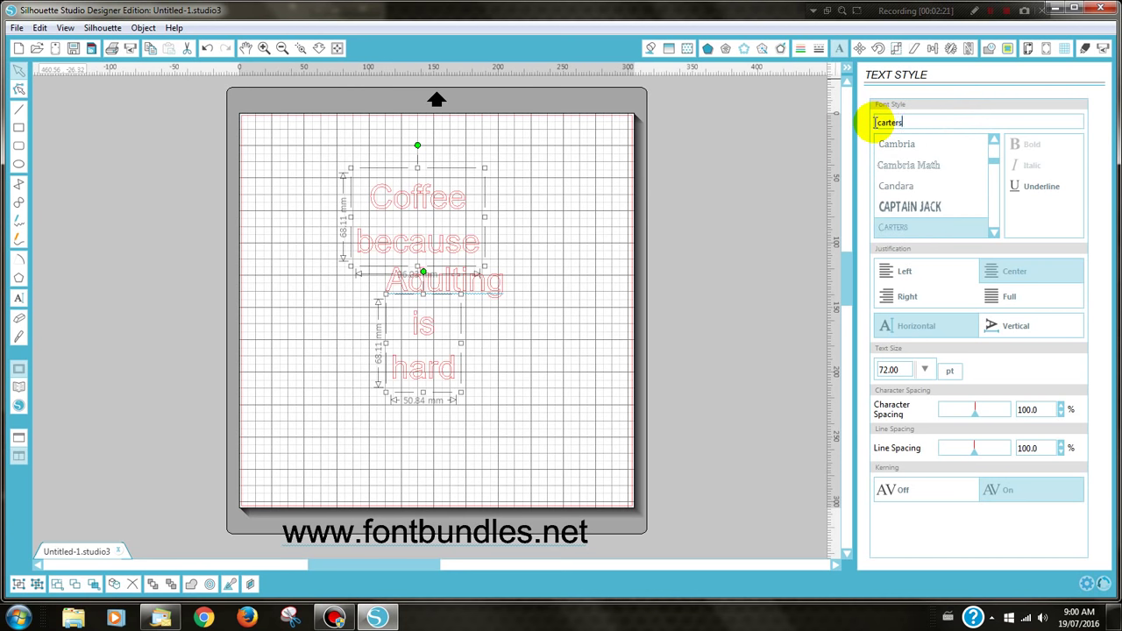
click(889, 227)
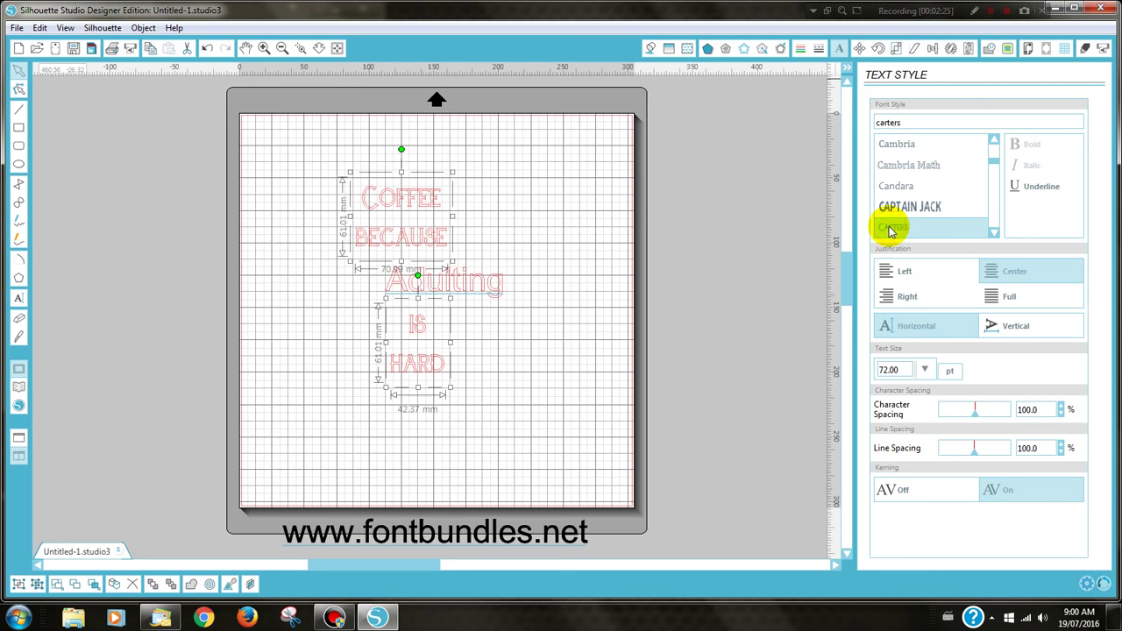
Give both Carters blocks a dark-red fill and a black outline
click(652, 49)
click(975, 146)
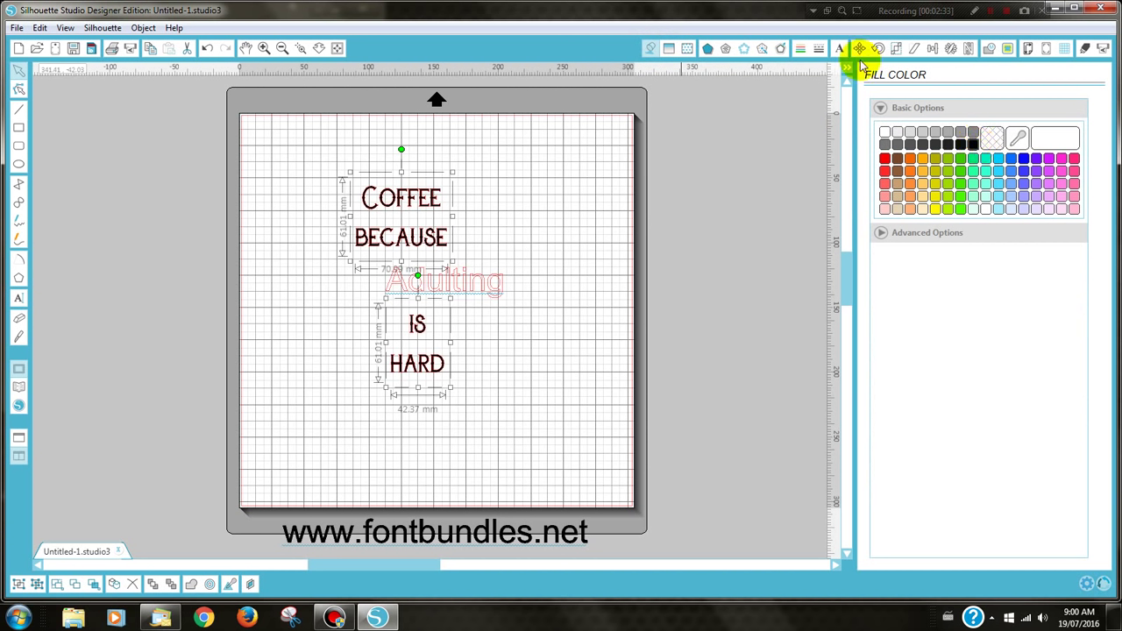
click(799, 50)
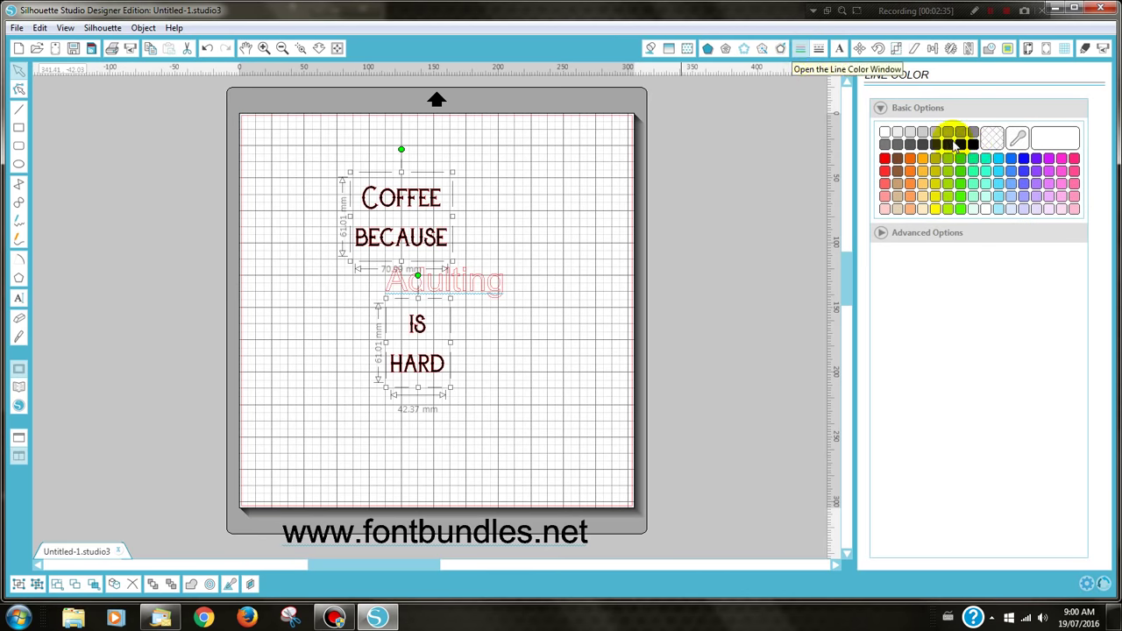
click(972, 144)
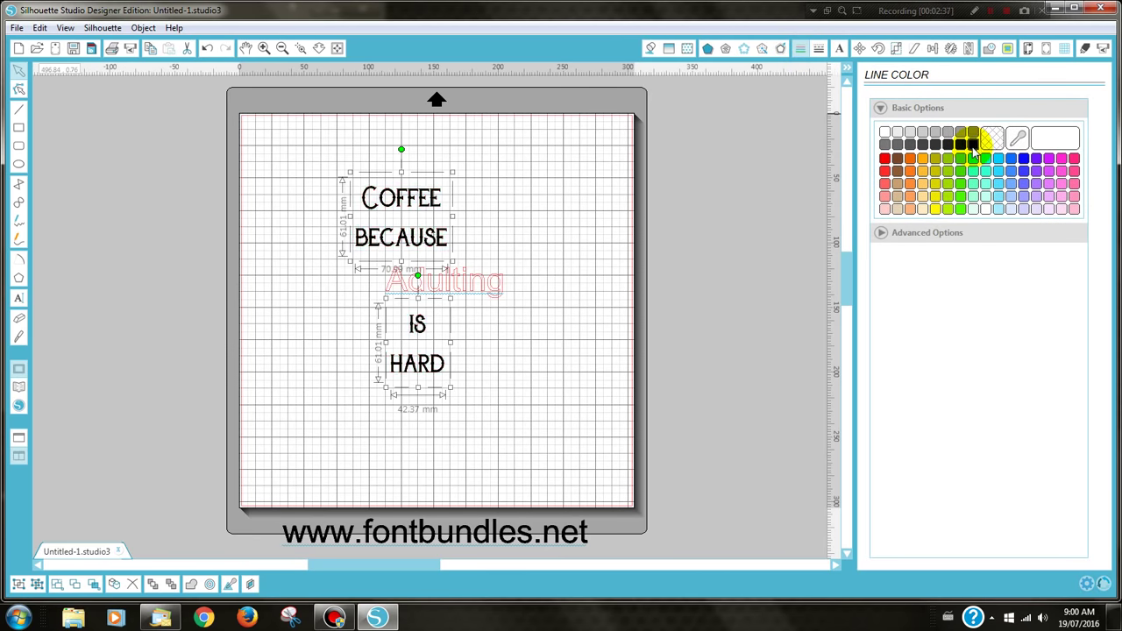
click(559, 337)
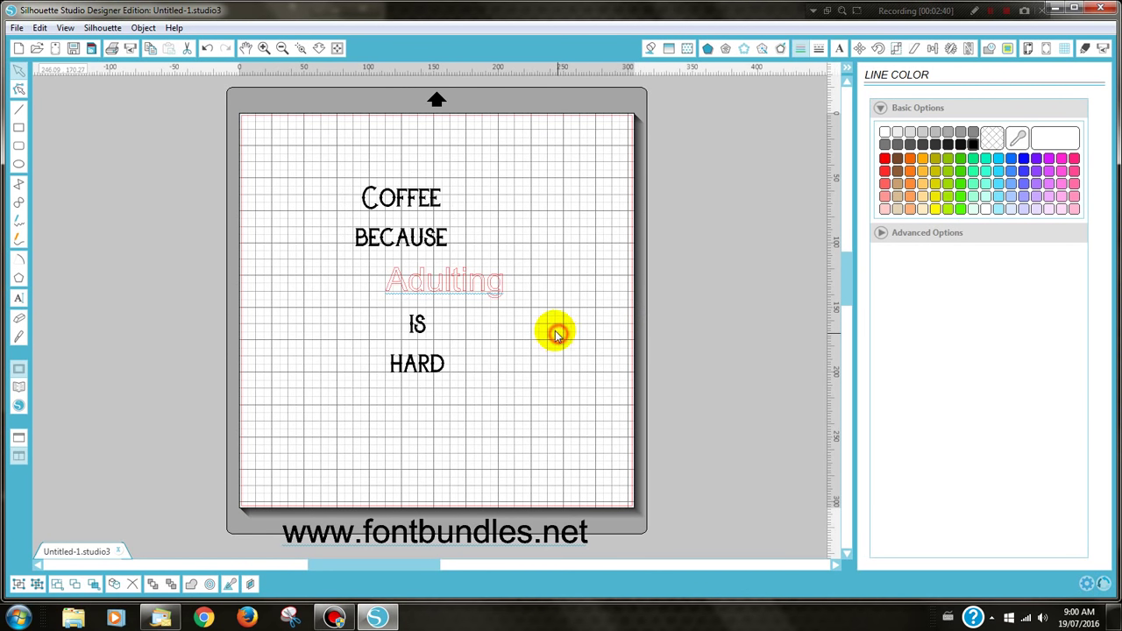
Change the font of 'Adulting' to Introblues Script
click(476, 288)
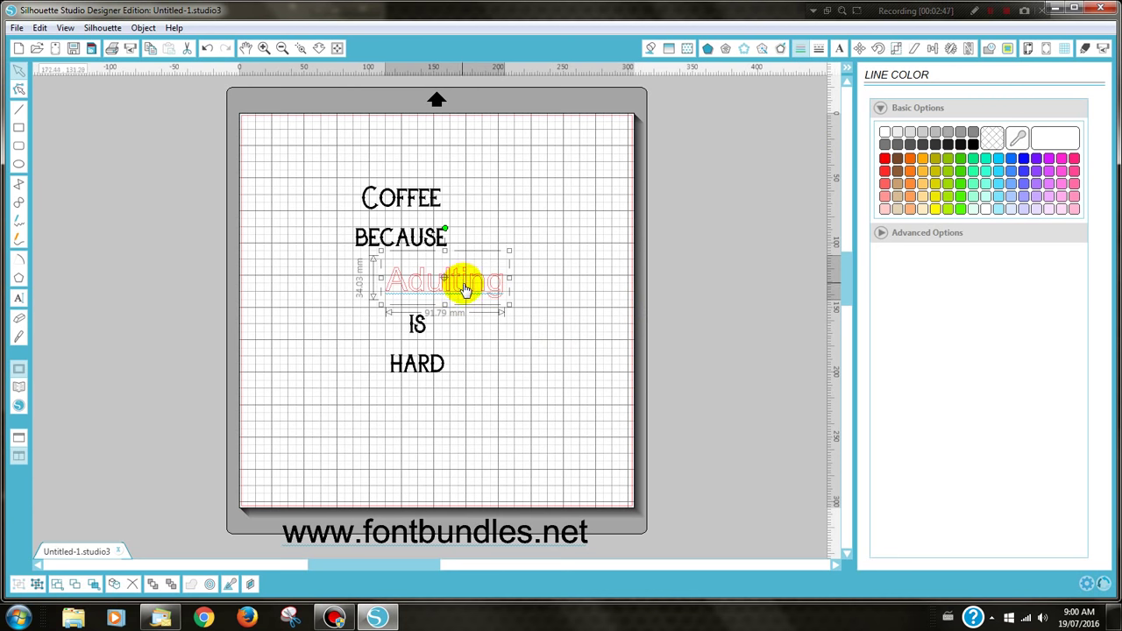
click(840, 49)
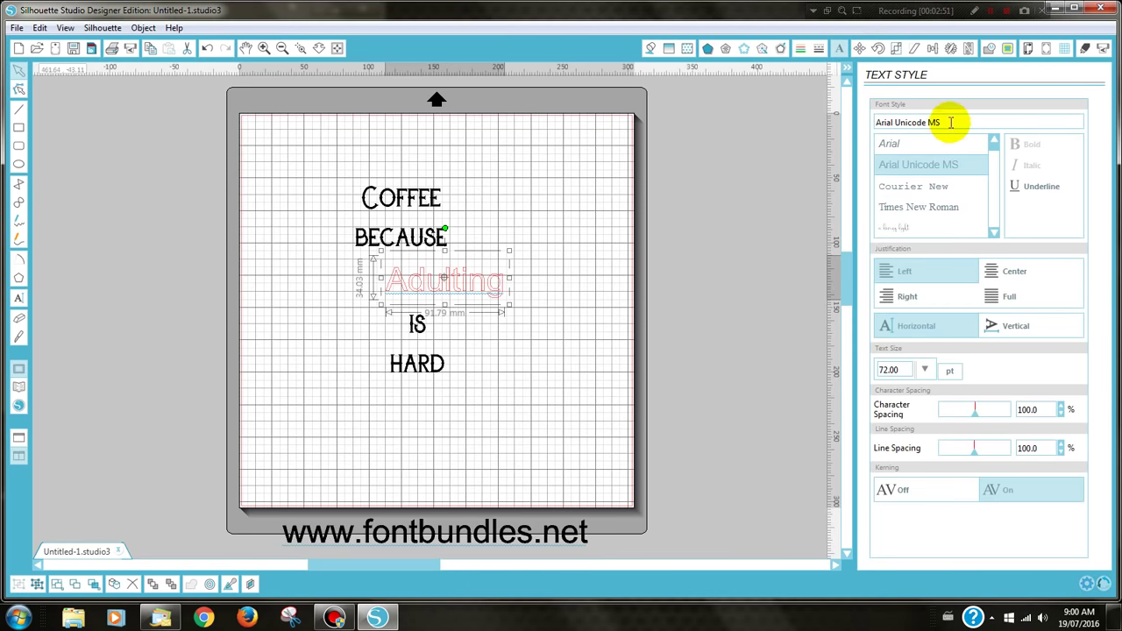
triple_click(951, 121)
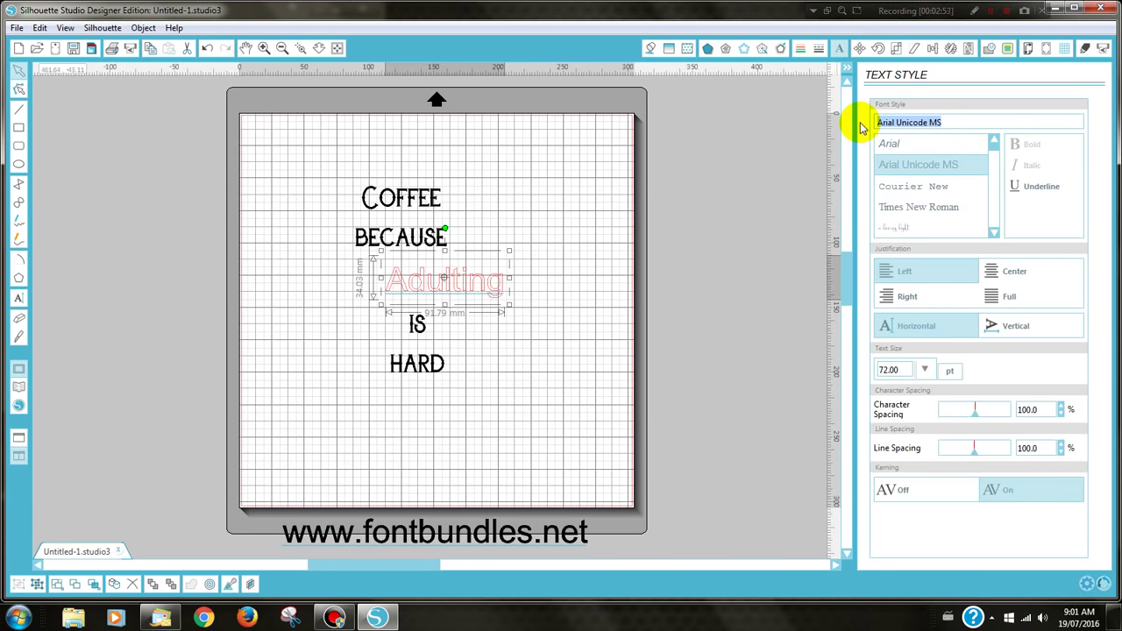
text(intro)
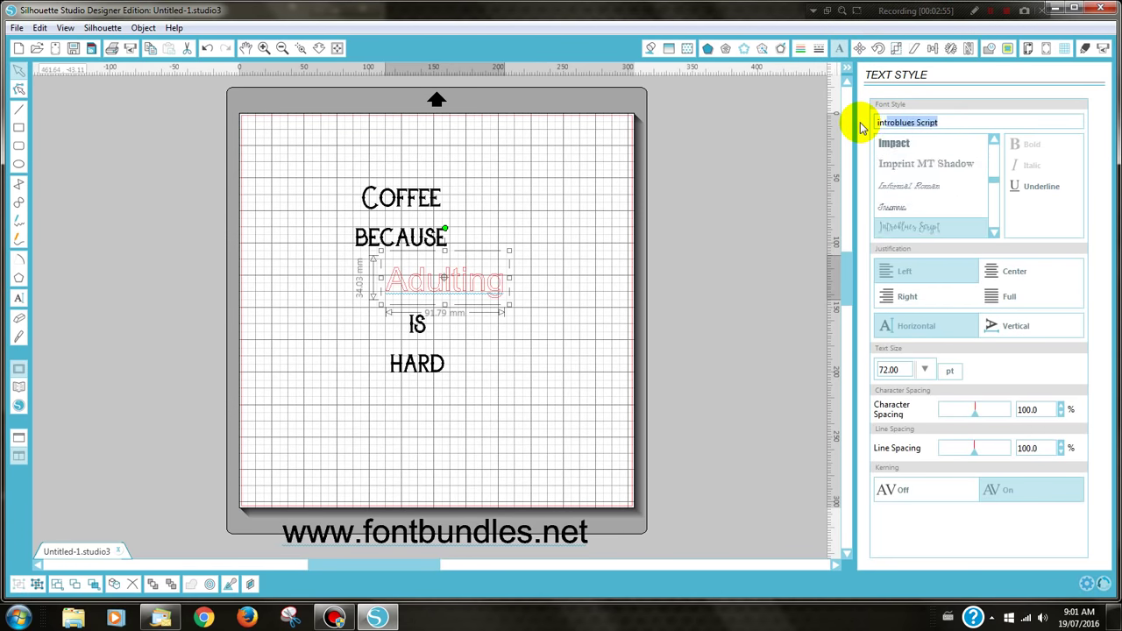
text(blues)
click(890, 226)
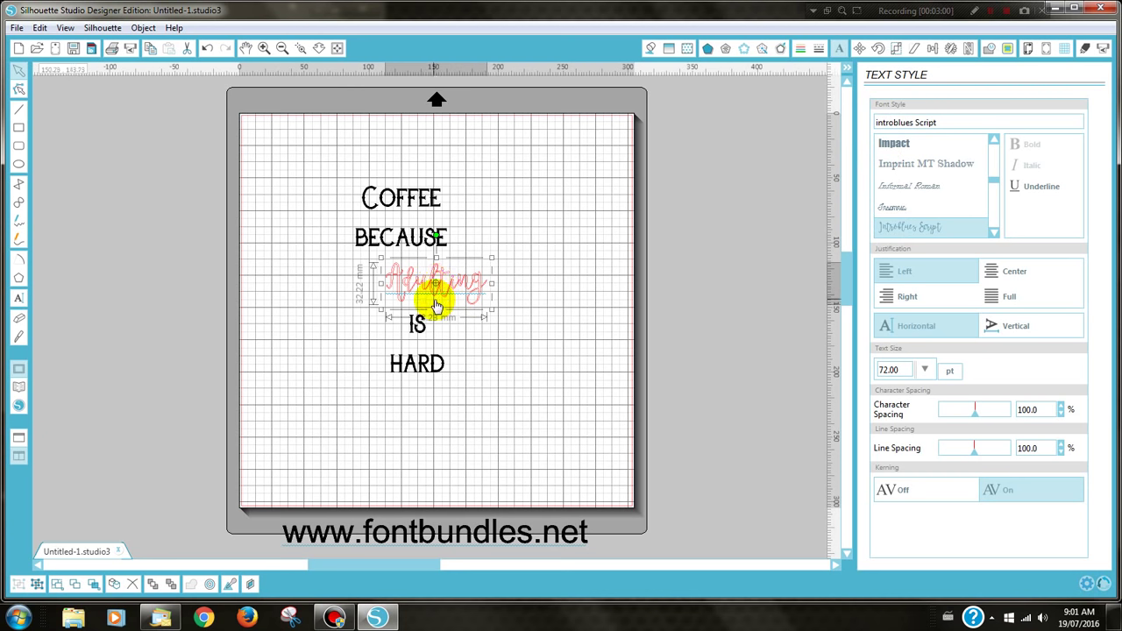
Set both the fill and the outline colour of 'Adulting' to black
click(650, 49)
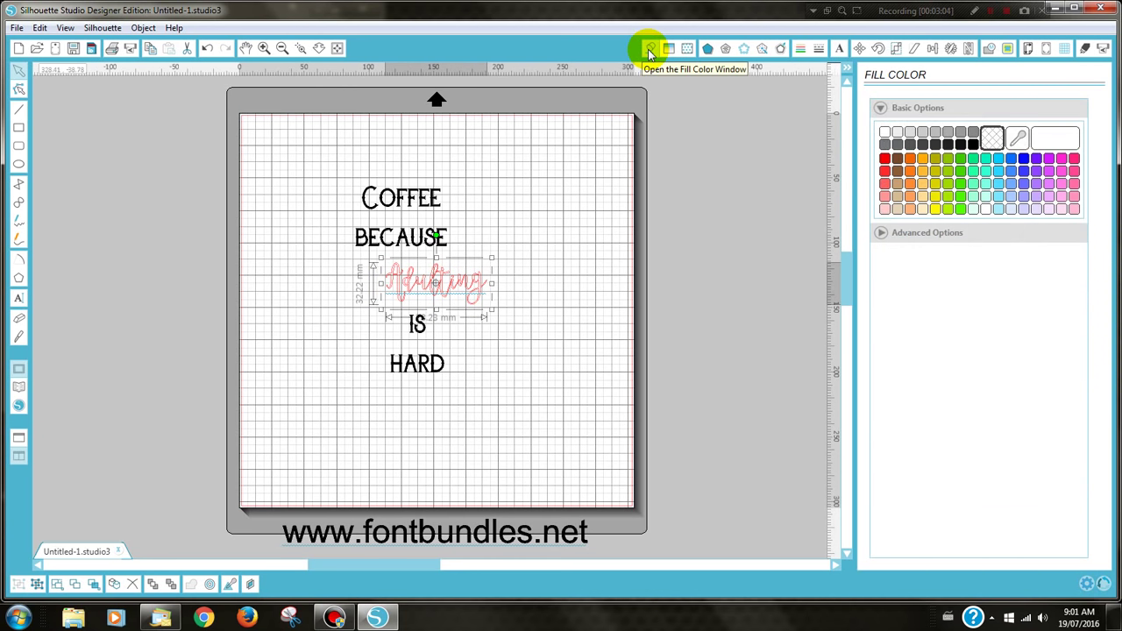
click(973, 145)
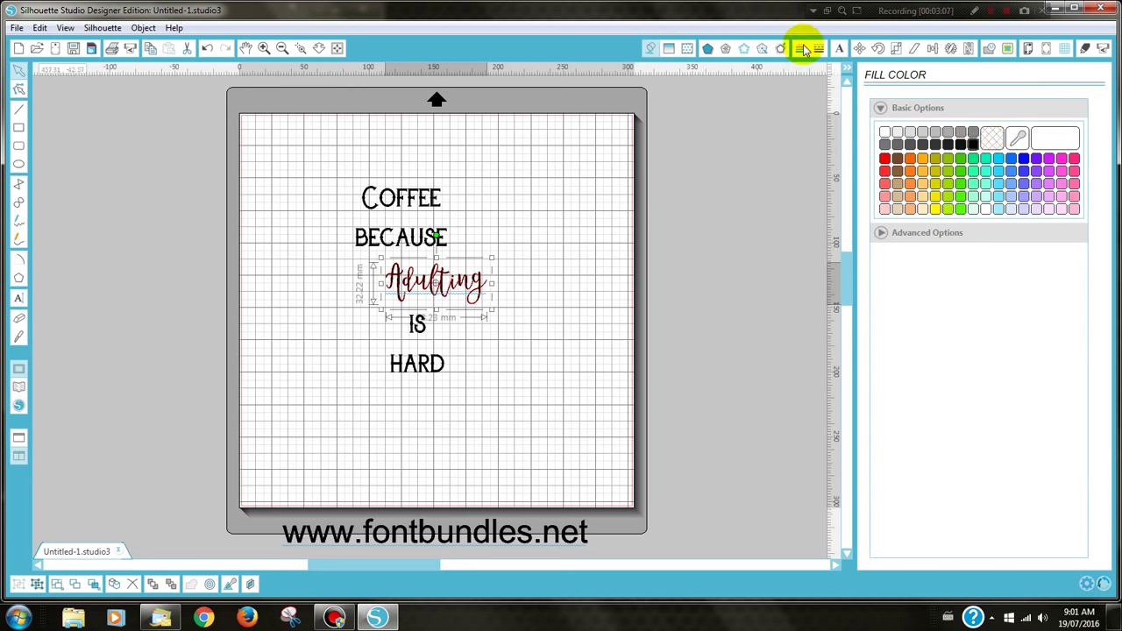
click(800, 49)
click(973, 145)
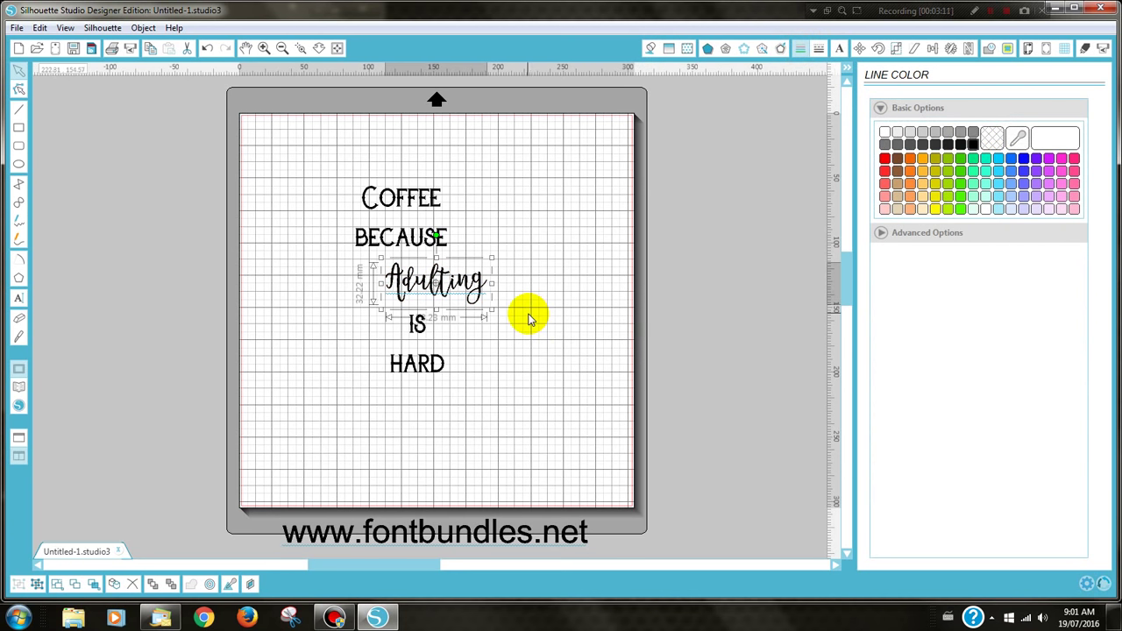
Zoom in on 'Adulting' and shift it a little left and down
click(298, 48)
drag(354, 236, 533, 331)
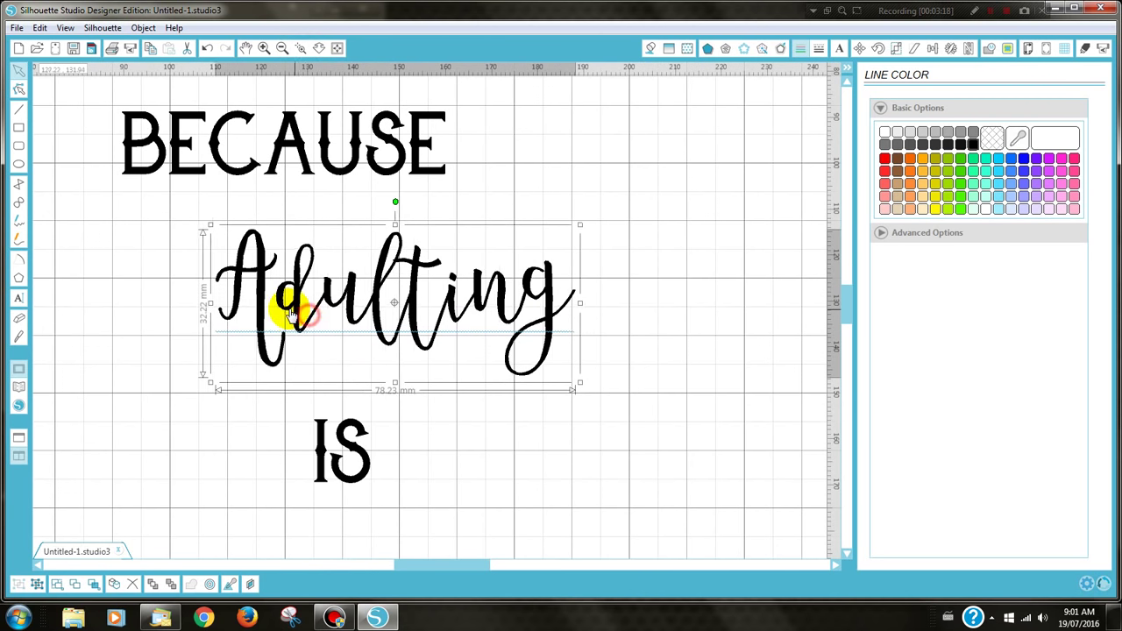
drag(289, 314, 282, 324)
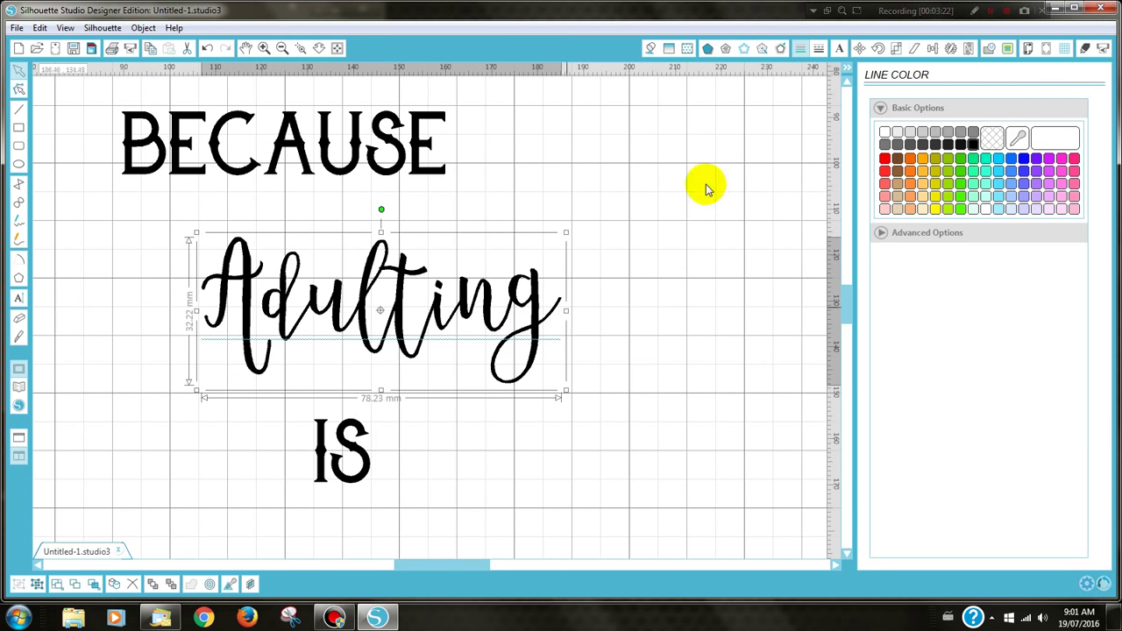
Apply a Round offset of 0.3 mm around 'Adulting'
click(782, 50)
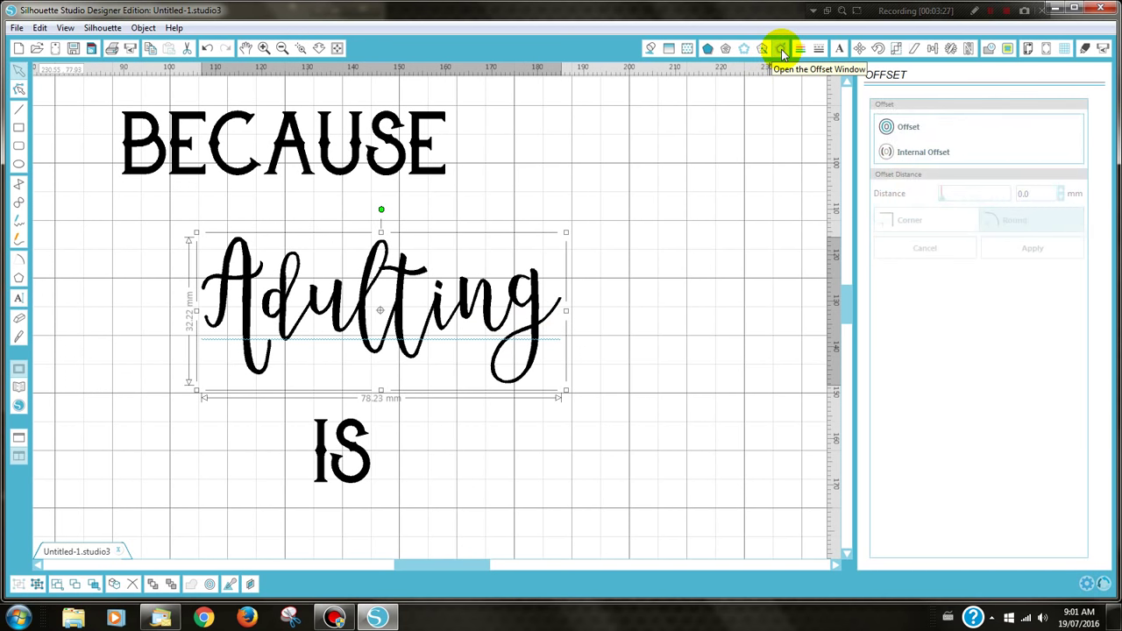
click(904, 129)
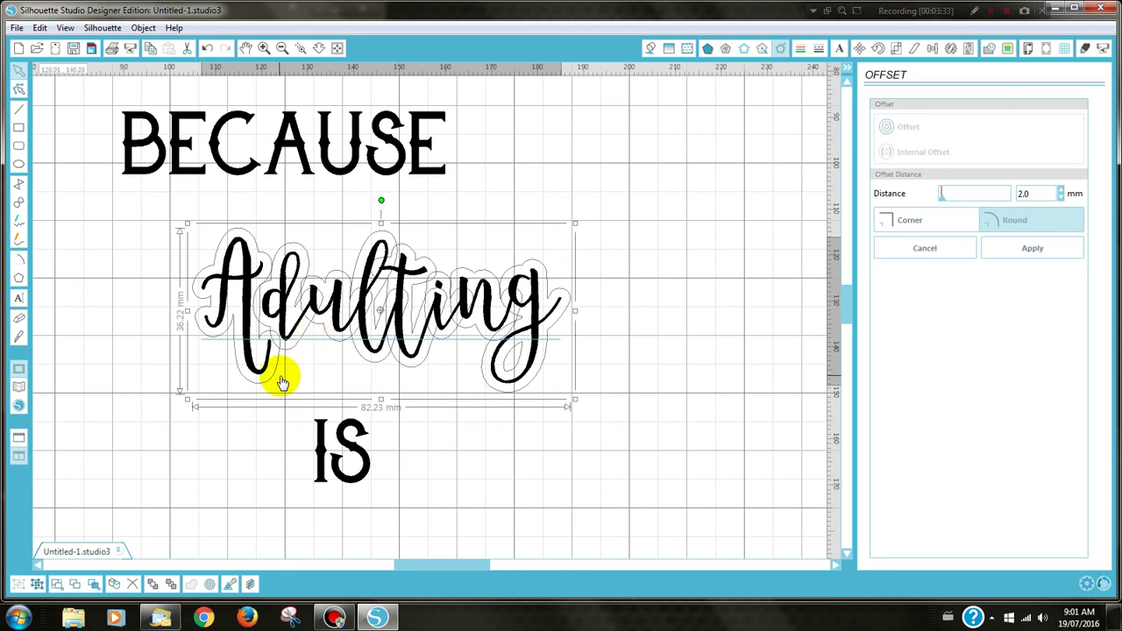
click(1062, 198)
click(1062, 198)
click(1063, 201)
click(1064, 202)
click(1063, 202)
click(1063, 201)
click(1064, 201)
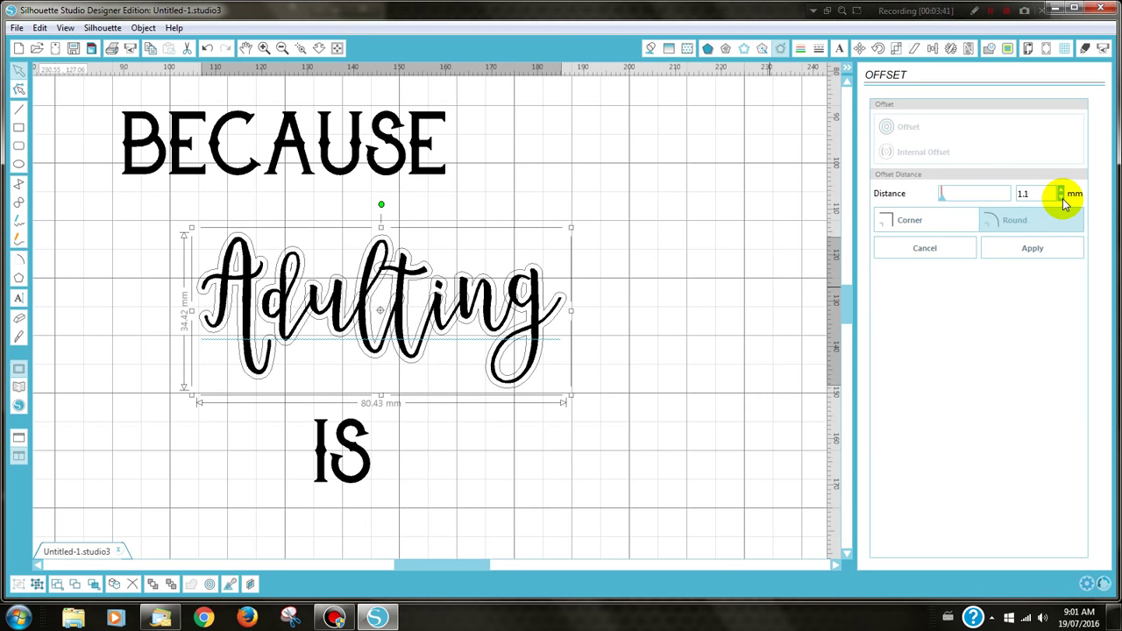
click(1063, 202)
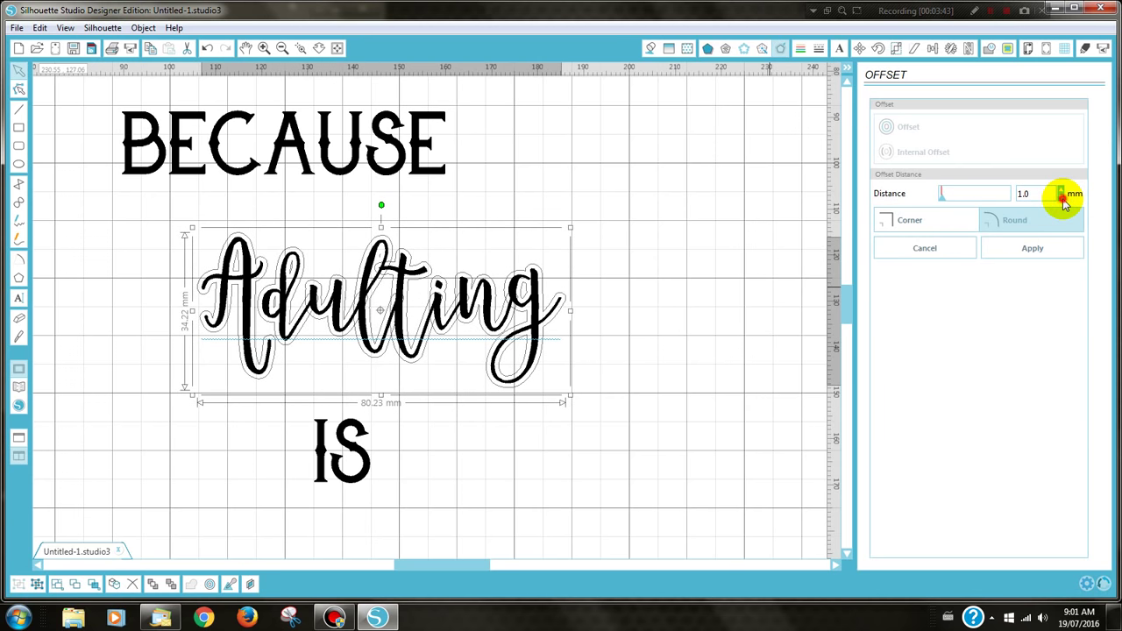
click(1063, 202)
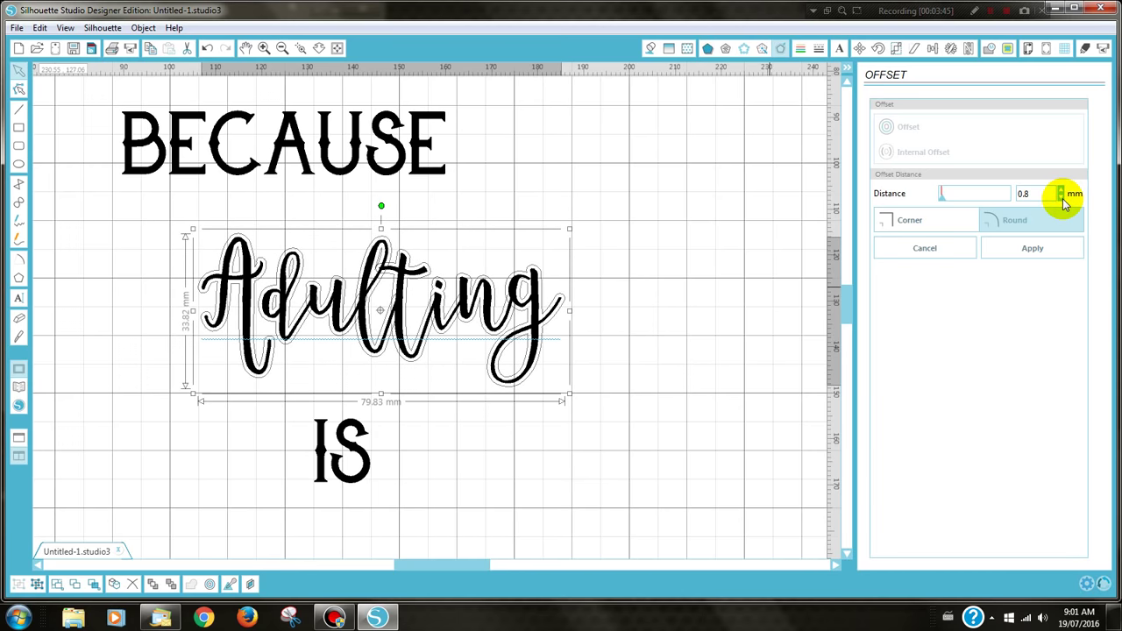
click(1063, 202)
click(1064, 201)
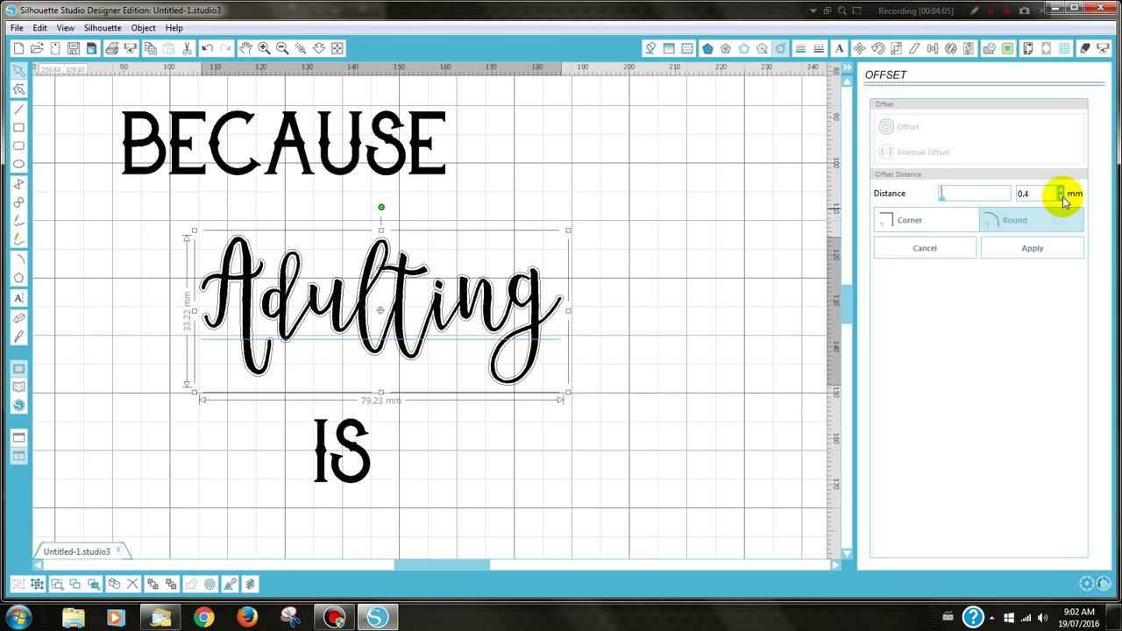
click(1064, 199)
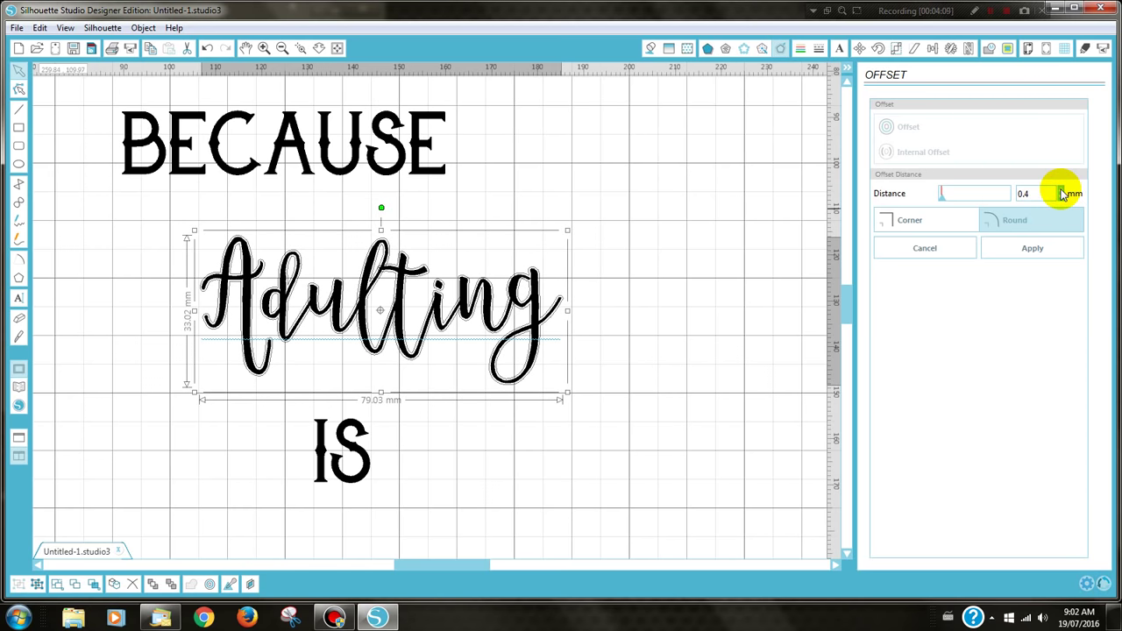
click(1063, 200)
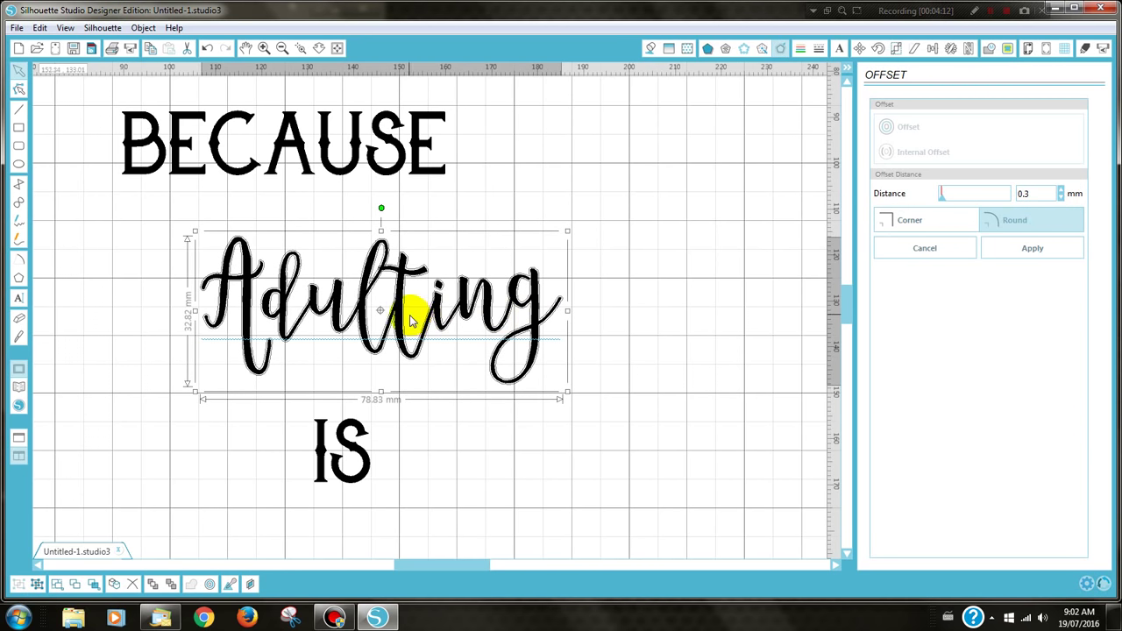
click(1033, 249)
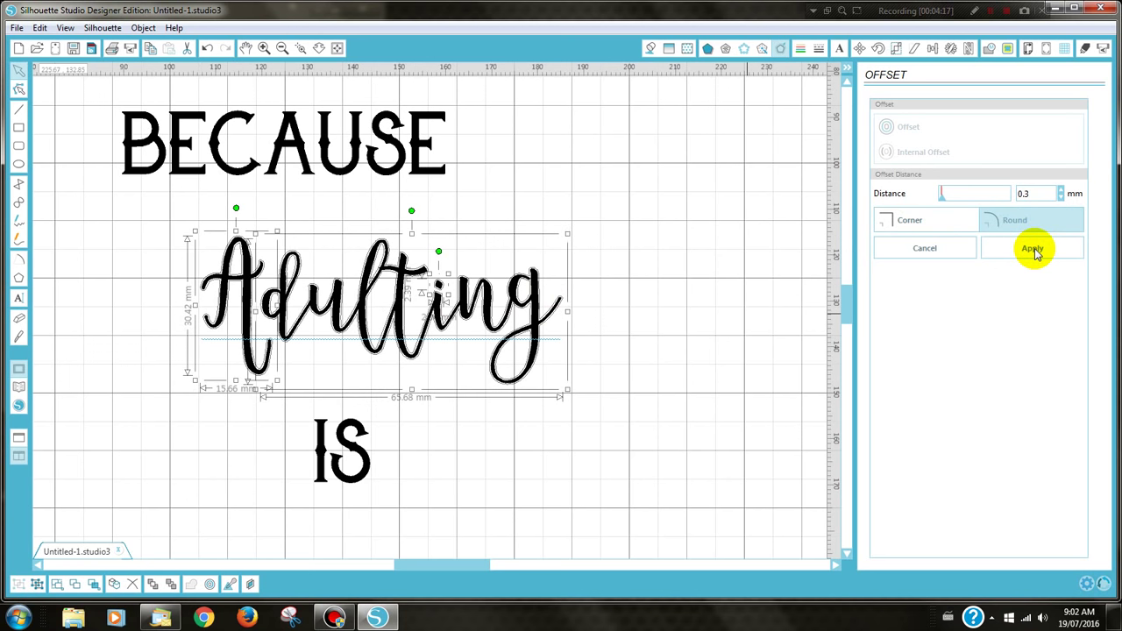
Drag the original 'Adulting' text away from its new offset outline
click(728, 252)
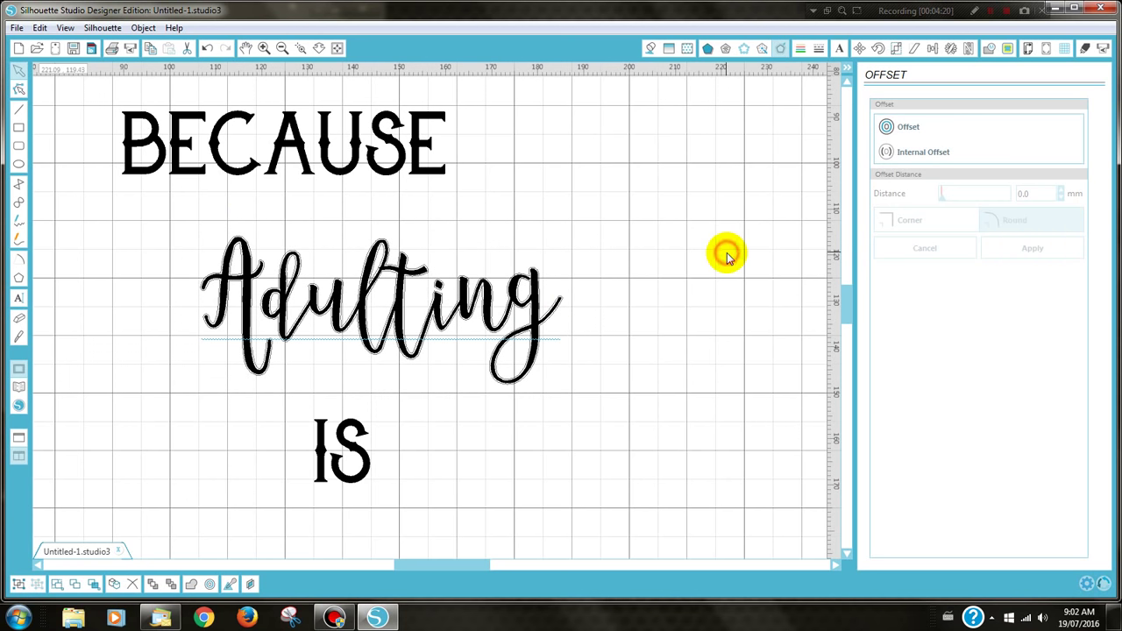
click(517, 298)
drag(518, 298, 732, 450)
Group the offset outline pieces, fill them black, and move the loose text beside BECAUSE
click(189, 242)
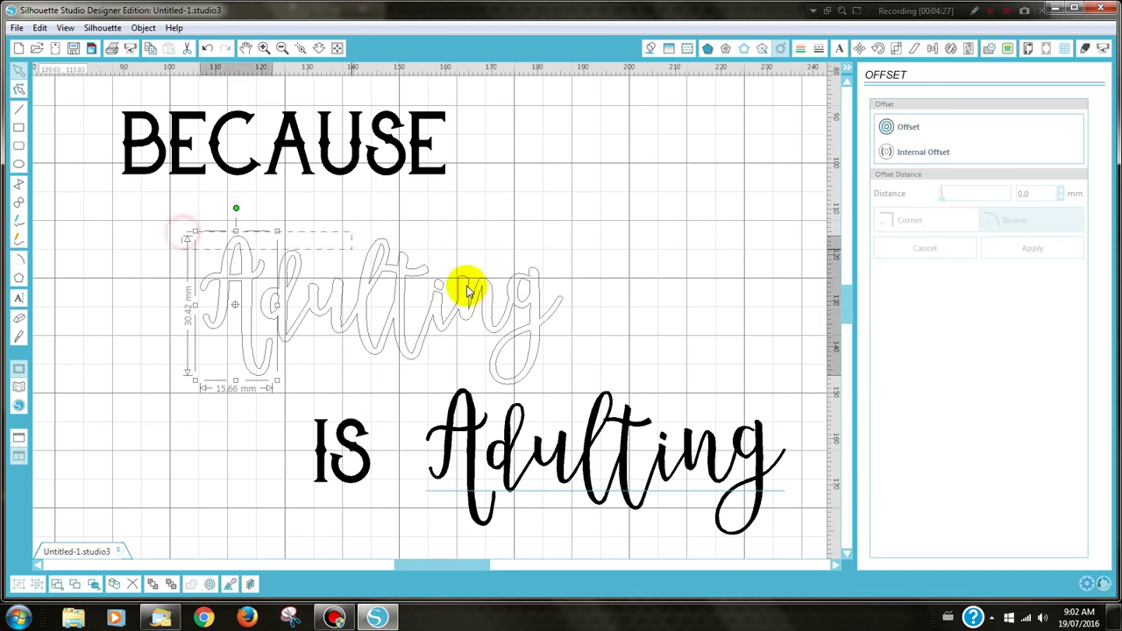
shift+click(520, 306)
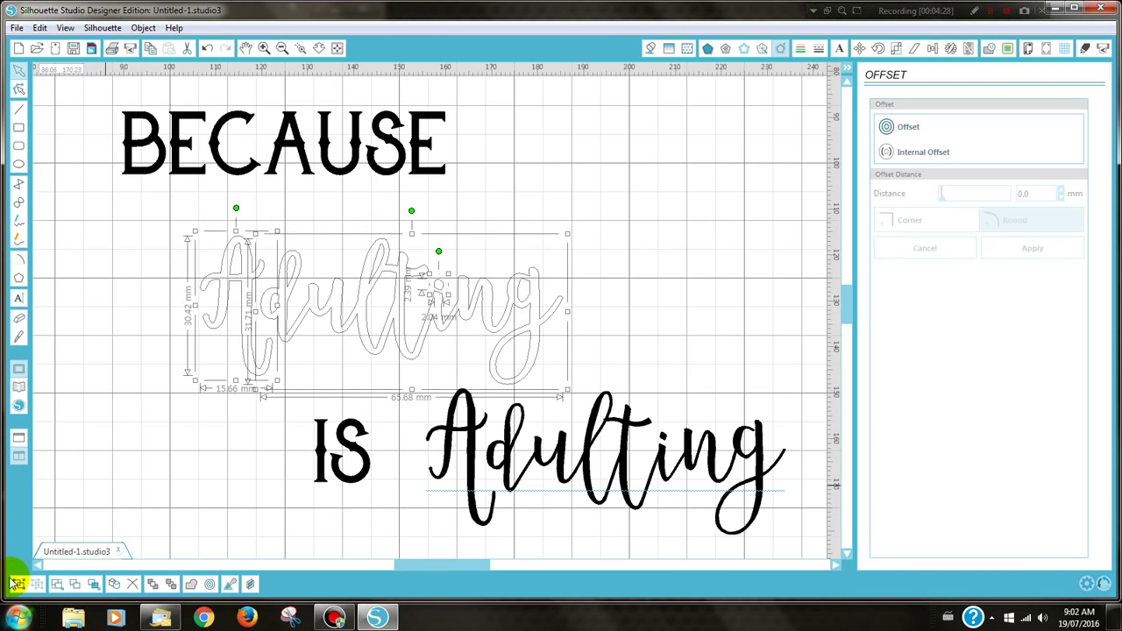
click(16, 584)
click(649, 48)
click(973, 144)
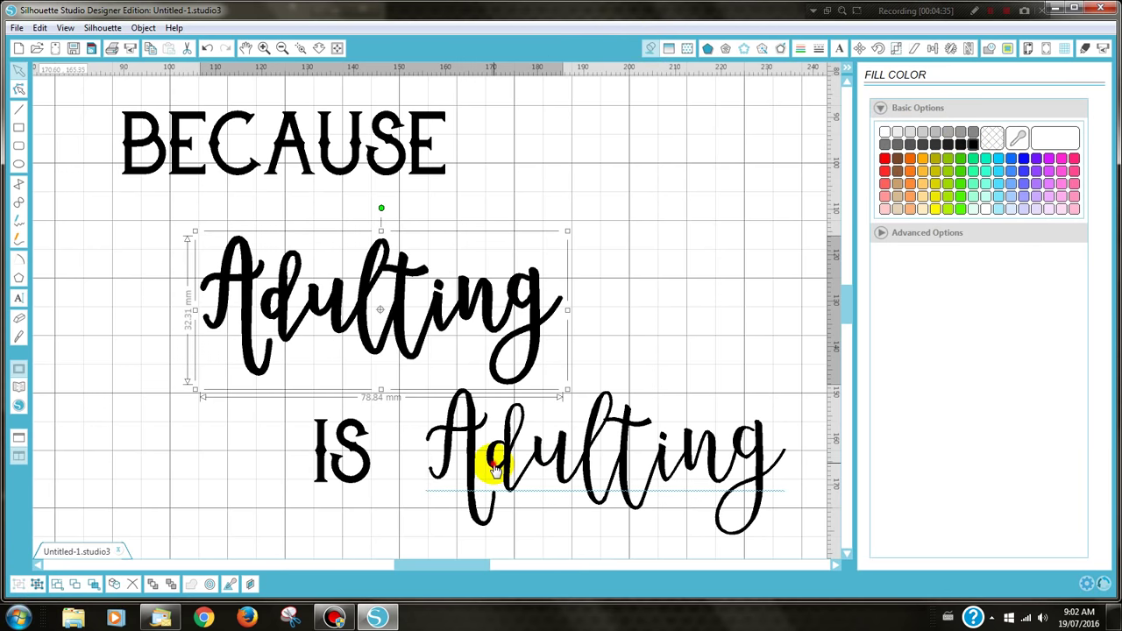
drag(493, 459, 514, 238)
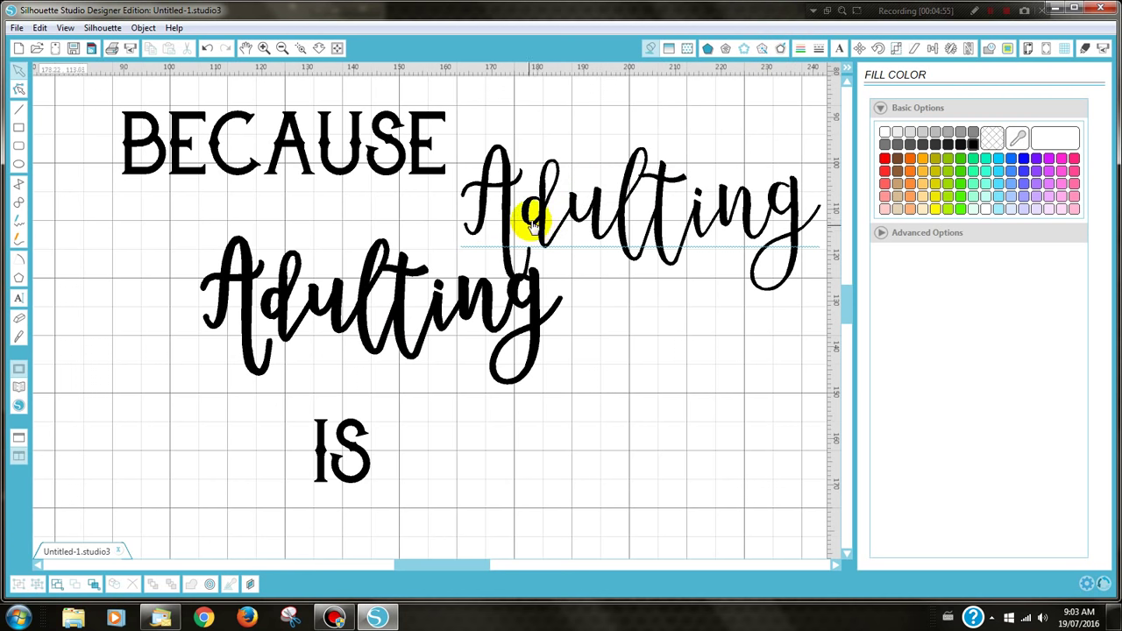
Delete the loose 'Adulting' copy and refill the offset 'Adulting' shape solid black
click(532, 221)
key(Delete)
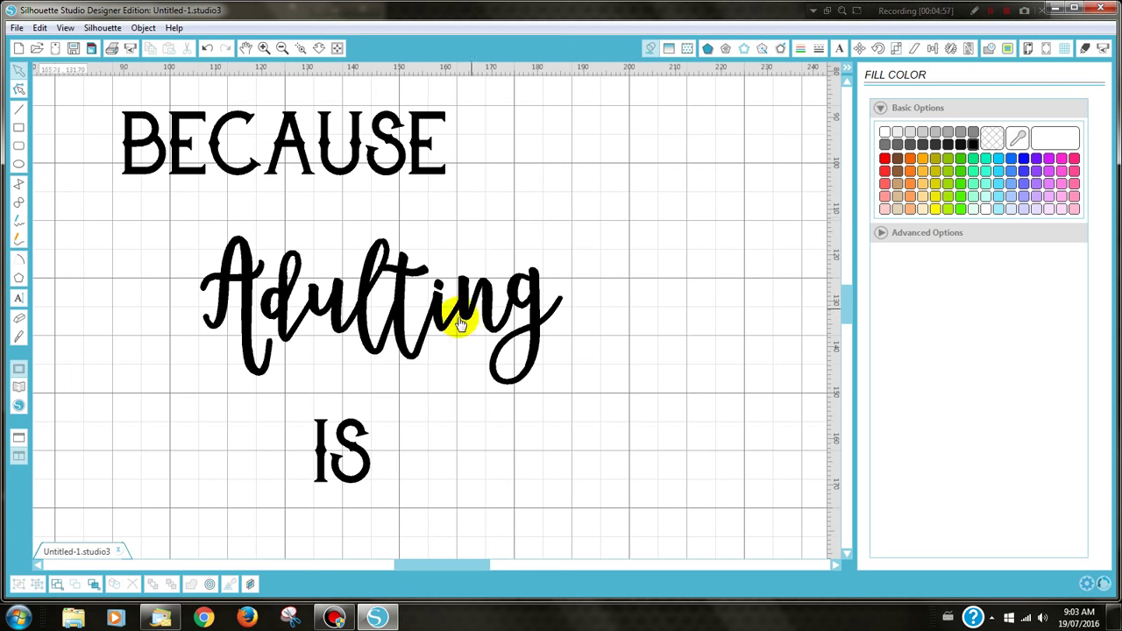
click(441, 323)
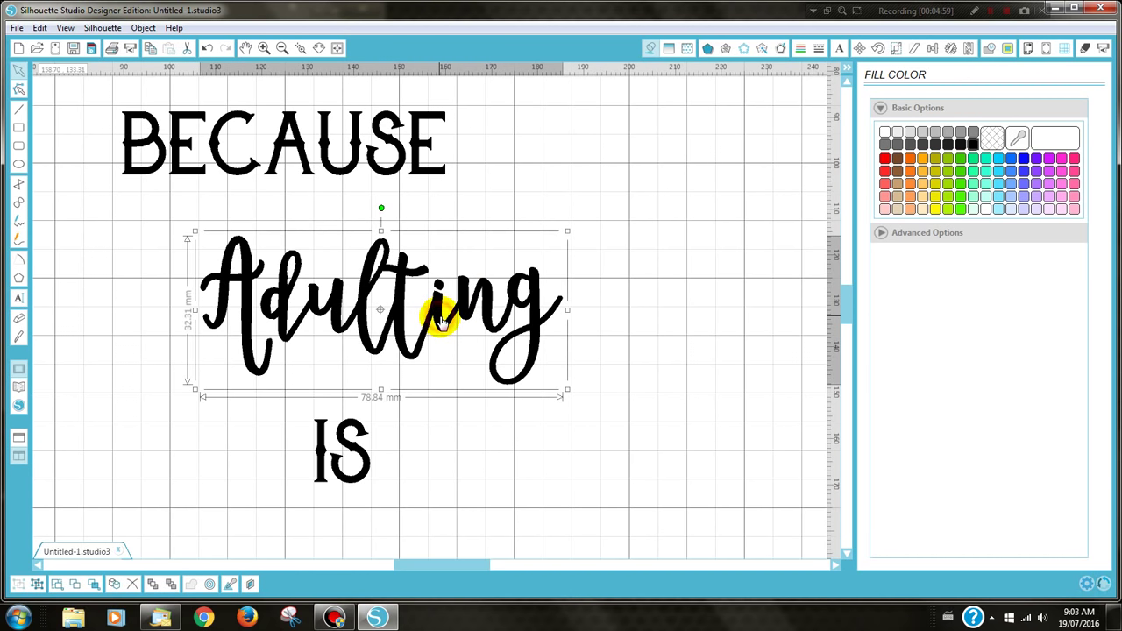
click(992, 138)
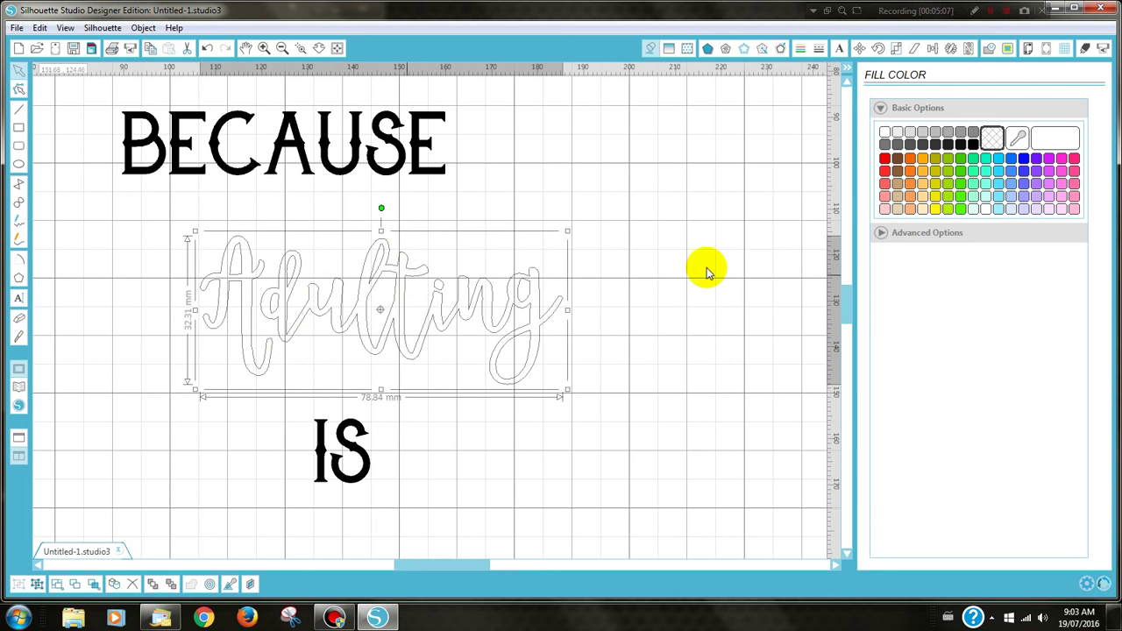
click(974, 143)
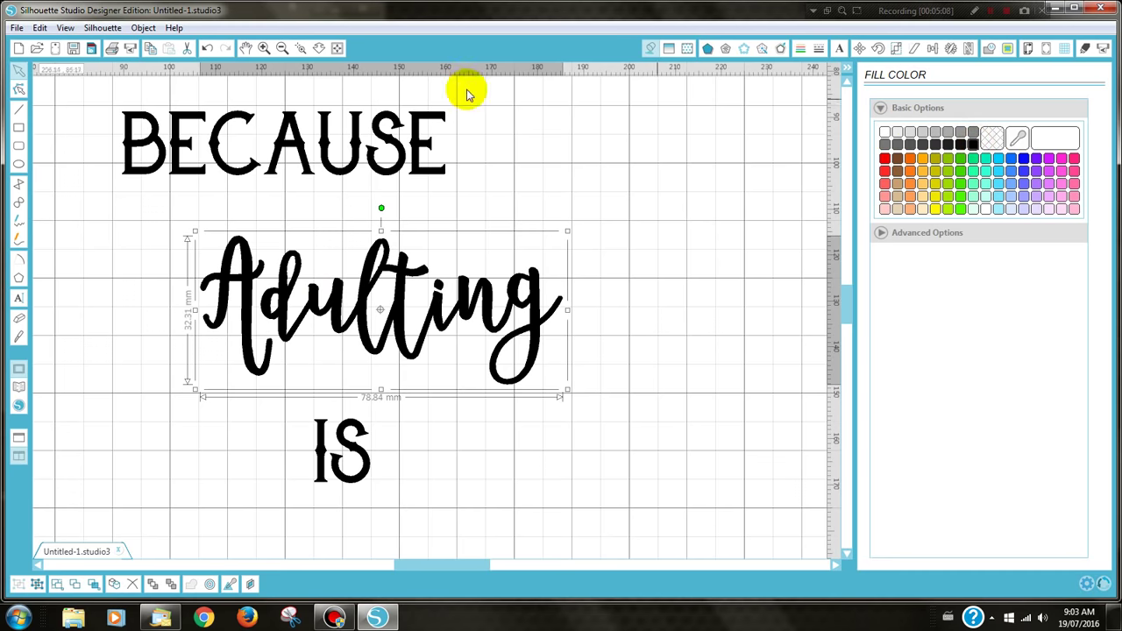
Fit the mat in view and Align Center all five lines COFFEE through HARD
click(338, 48)
click(338, 48)
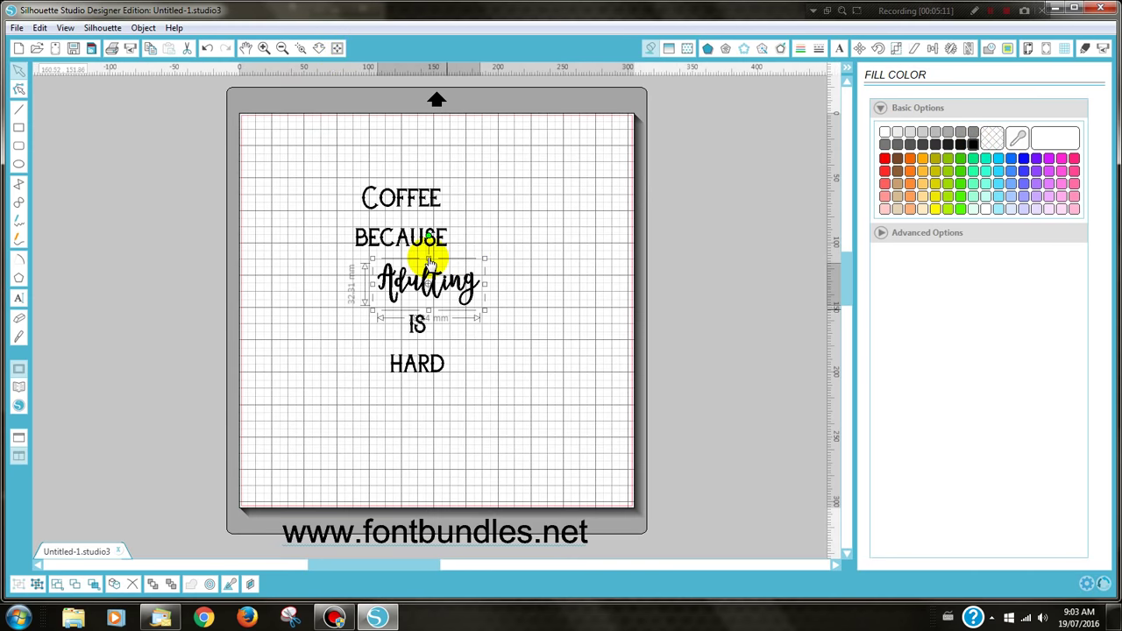
drag(403, 158, 430, 401)
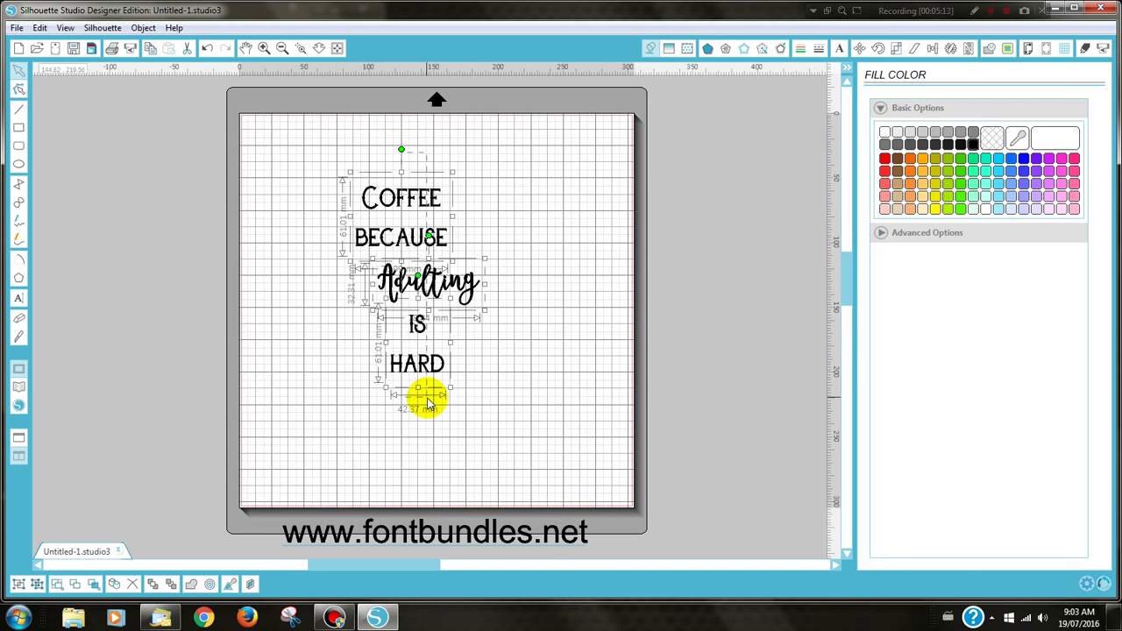
click(933, 49)
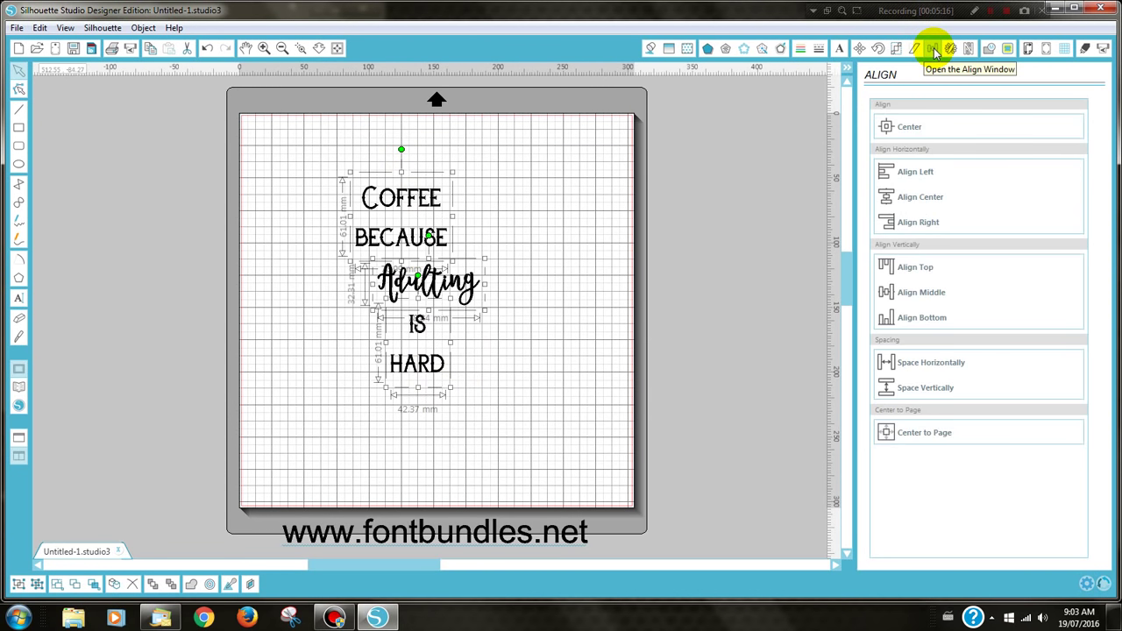
click(912, 198)
click(912, 198)
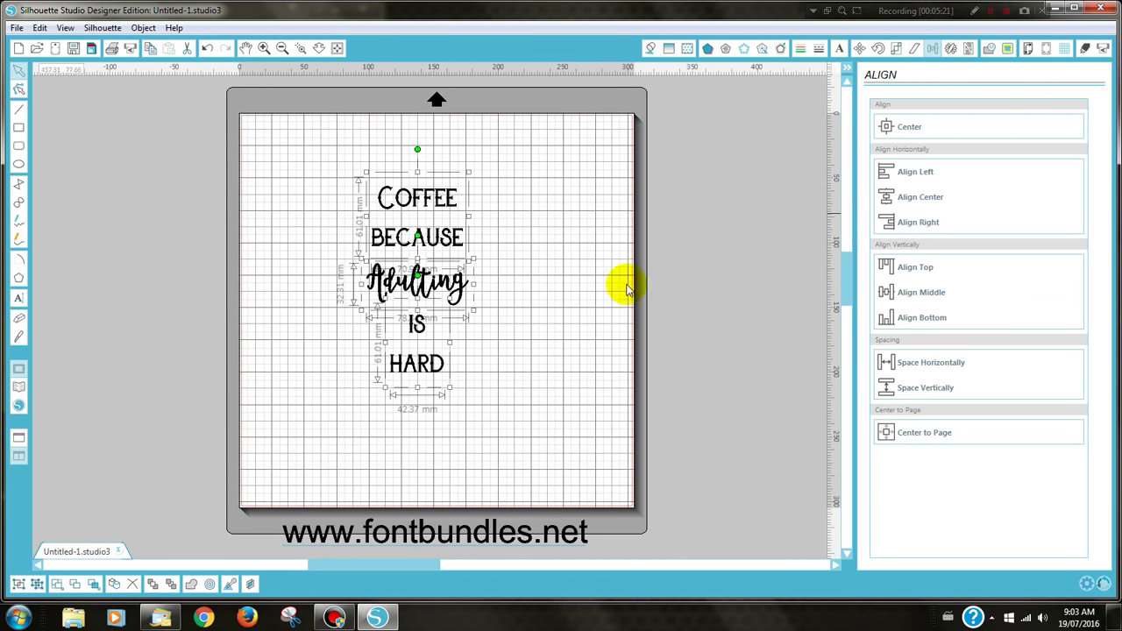
click(508, 368)
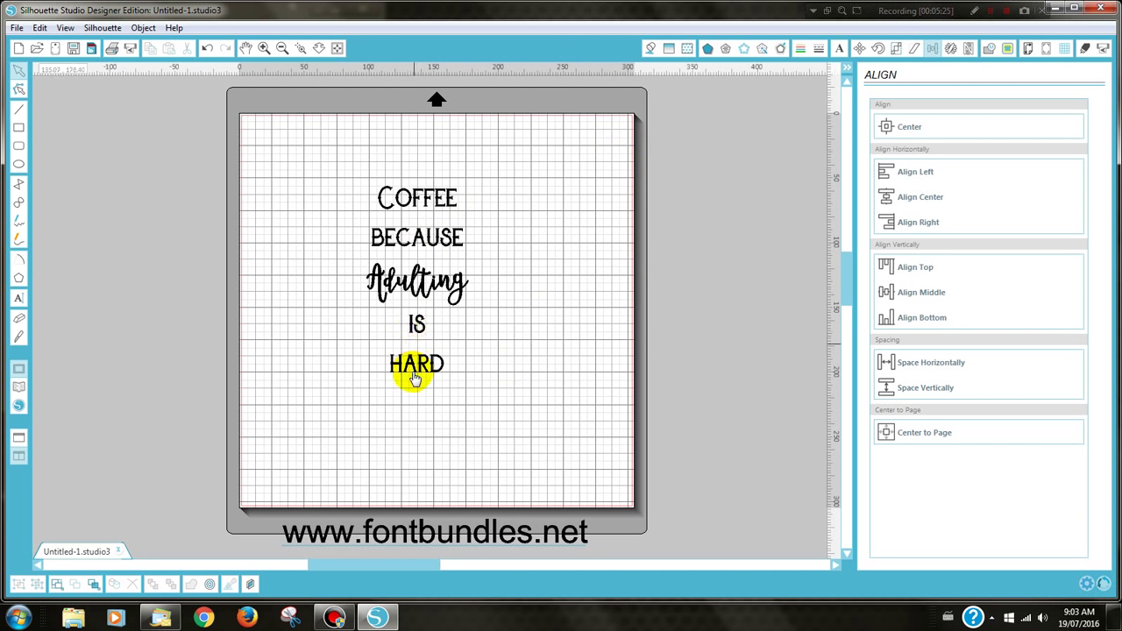
click(419, 368)
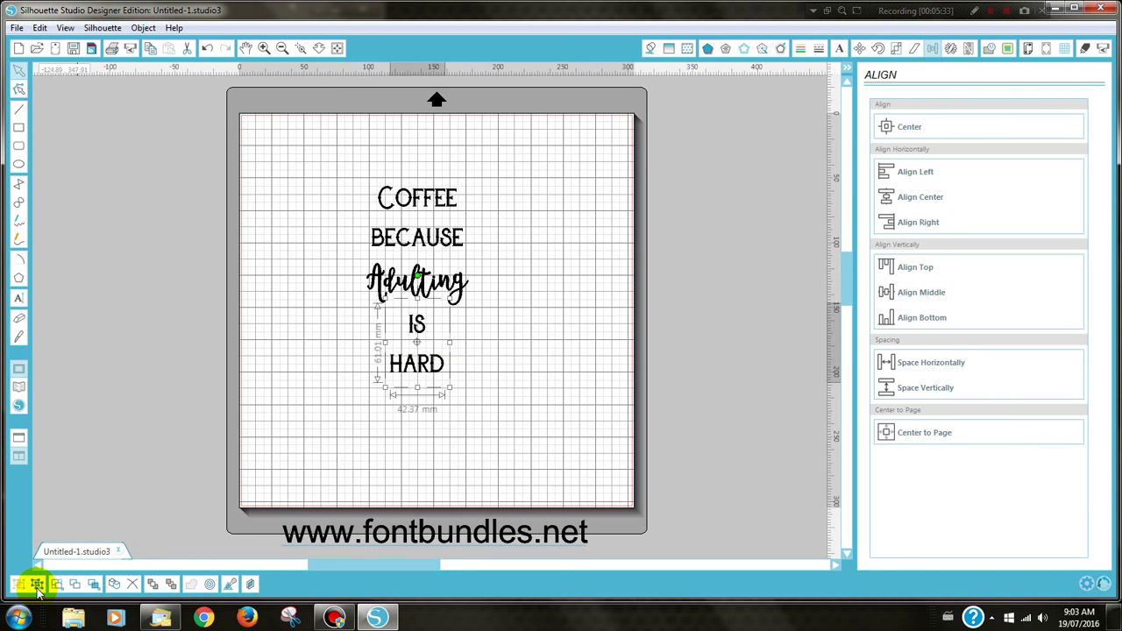
Split IS and HARD into separate grouped words and nudge HARD up toward IS
click(37, 588)
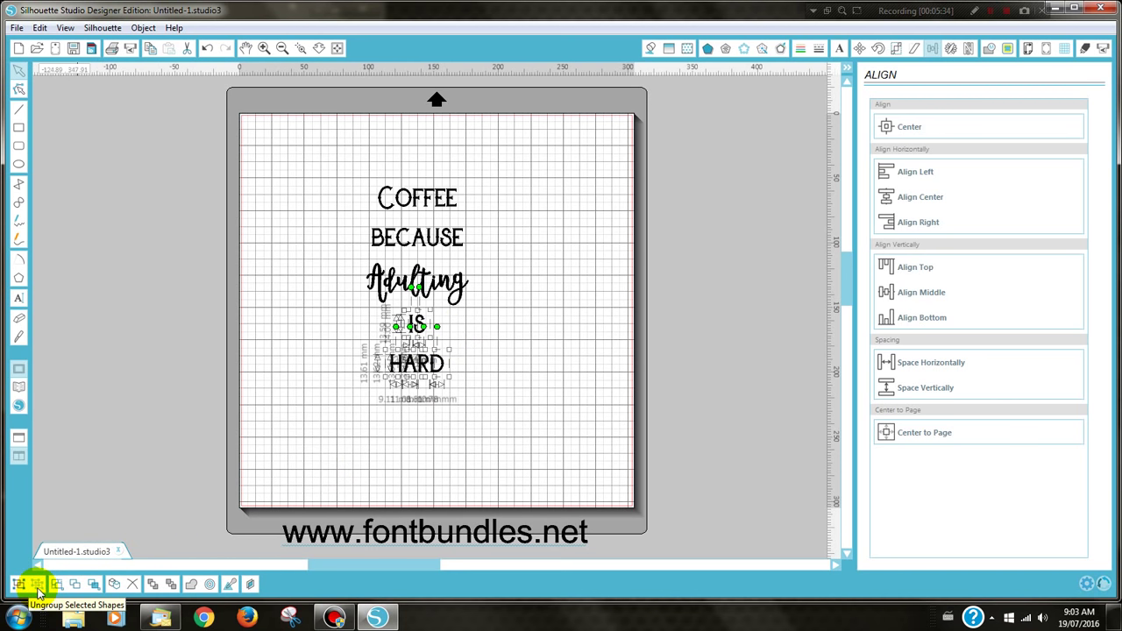
click(347, 386)
click(399, 361)
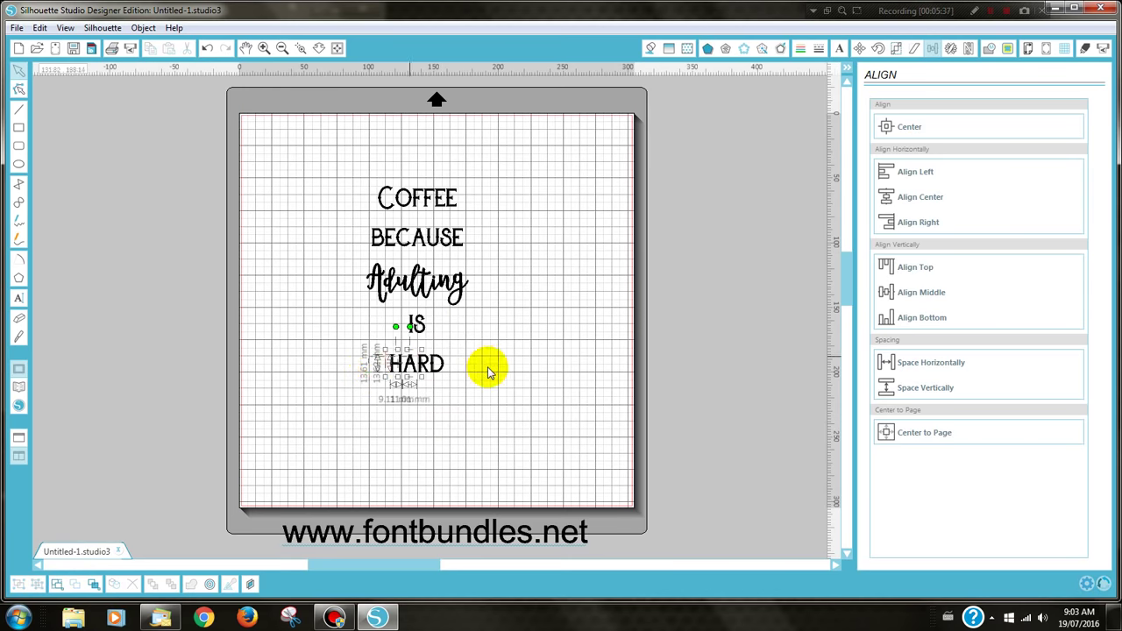
shift+click(447, 366)
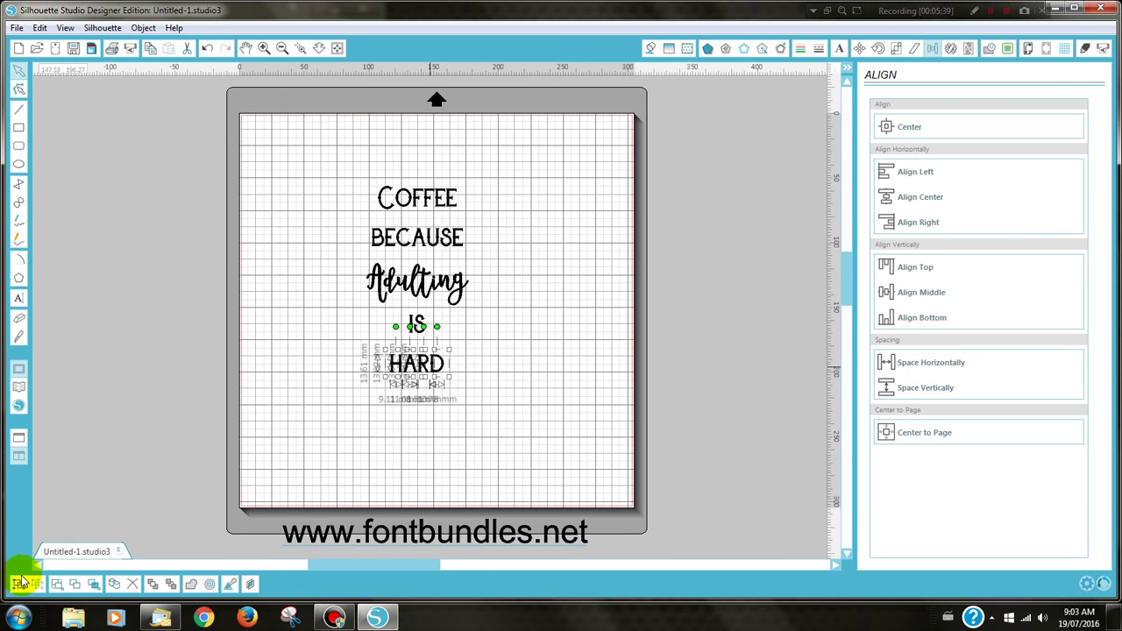
click(18, 586)
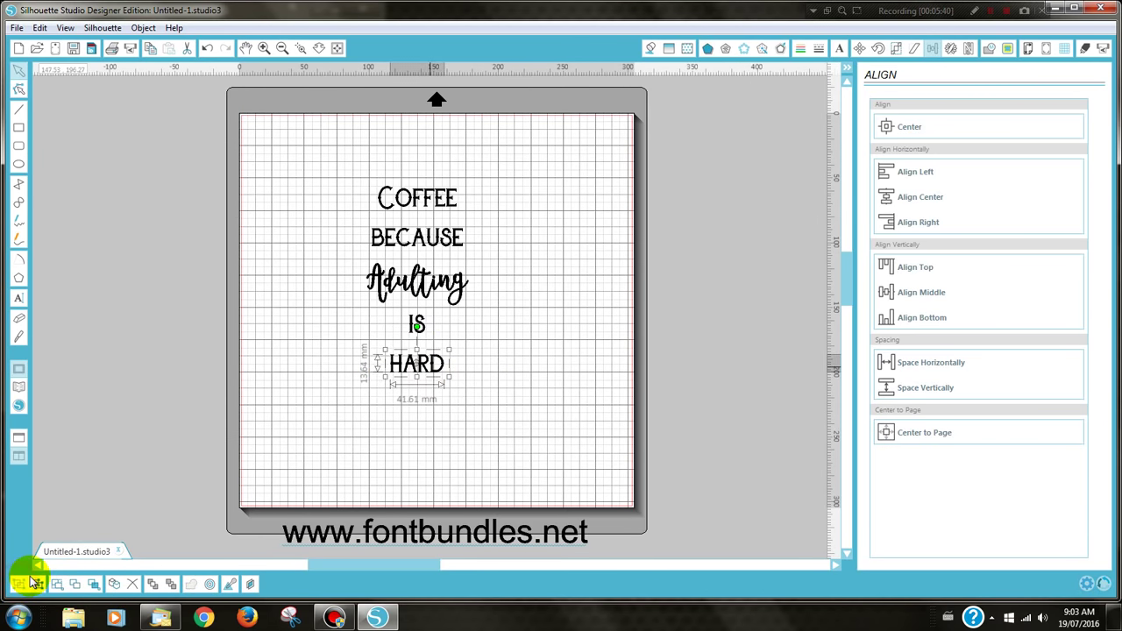
click(399, 326)
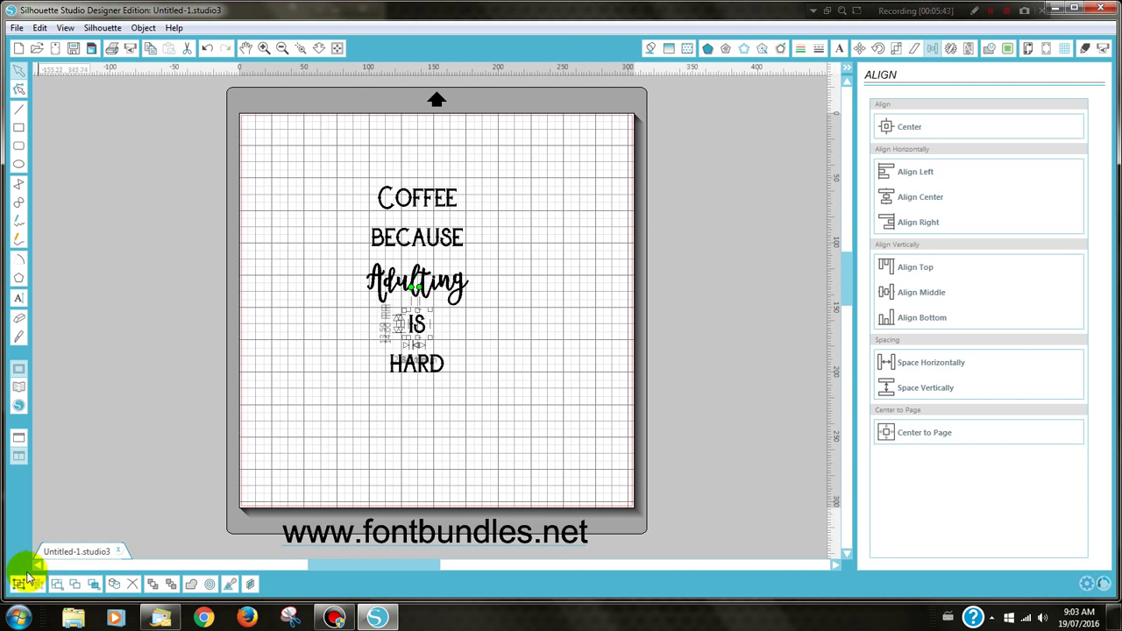
click(18, 586)
click(419, 368)
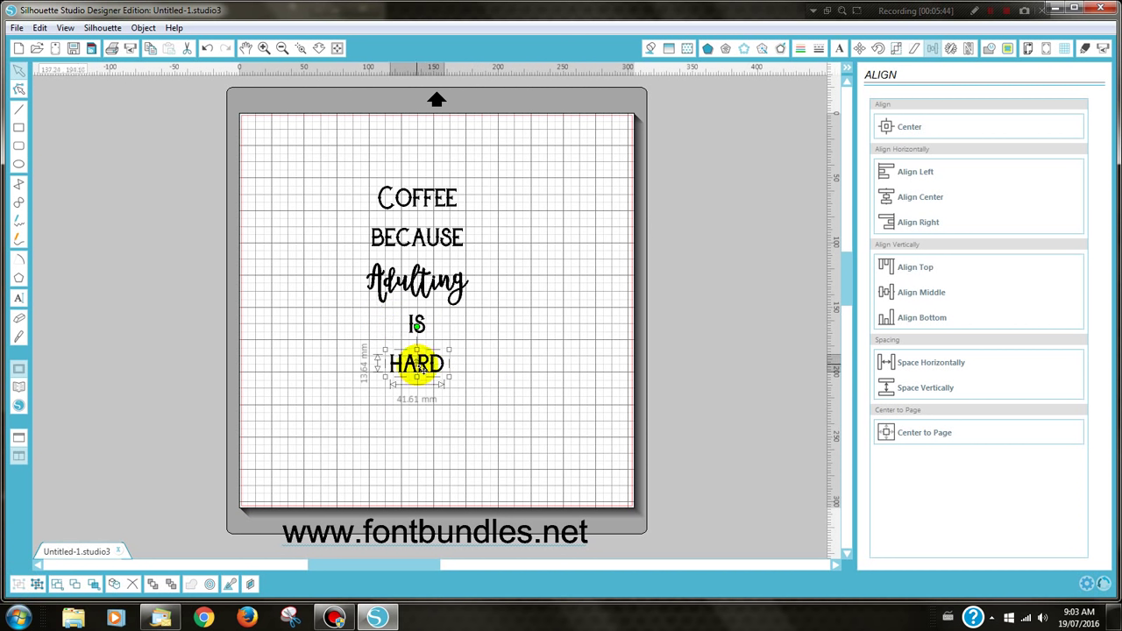
key(Up)
key(Up)
key(Up)
key(Up)
key(Up)
key(Up)
key(Up)
key(Up)
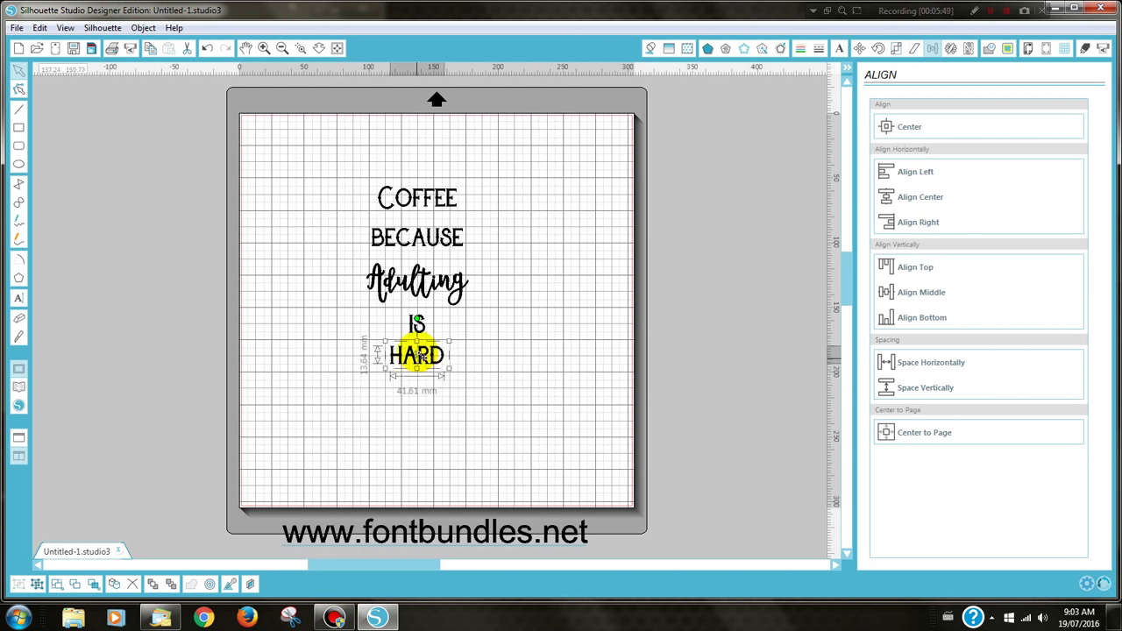
Enlarge 'Adulting' to about 39.84 mm tall, re-centre all lines, and move HARD slightly up
click(419, 324)
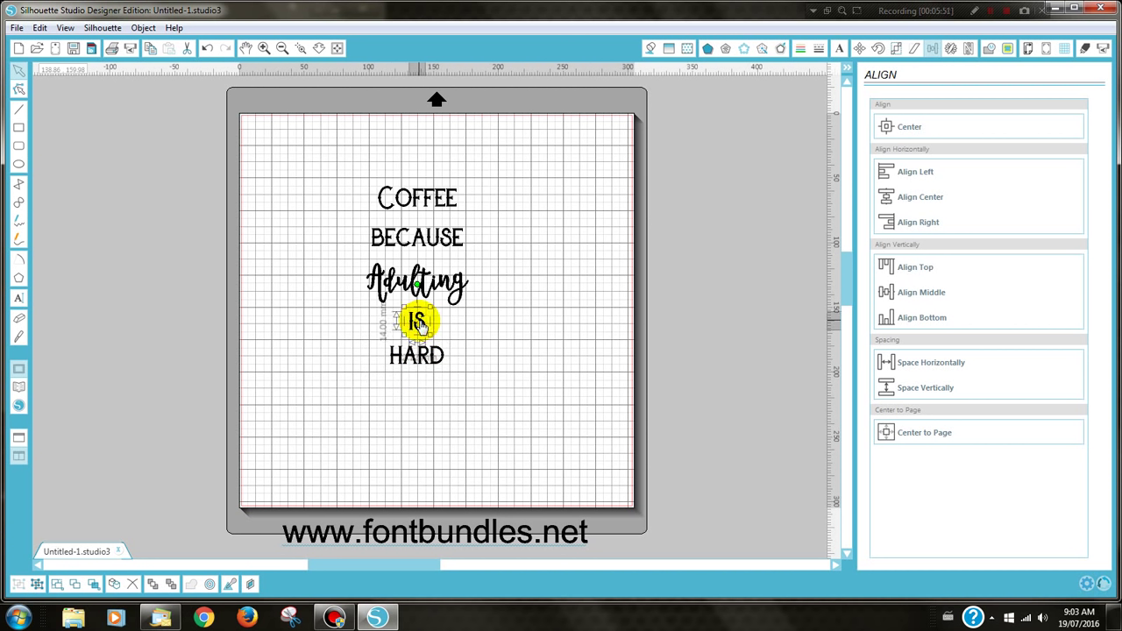
click(462, 302)
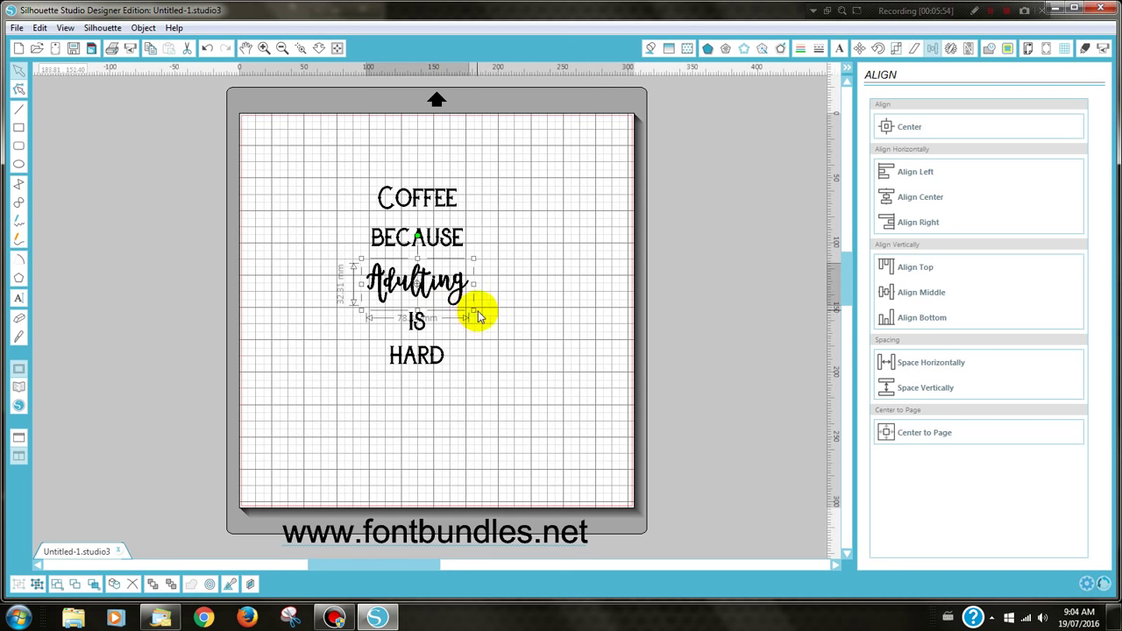
drag(474, 310, 496, 322)
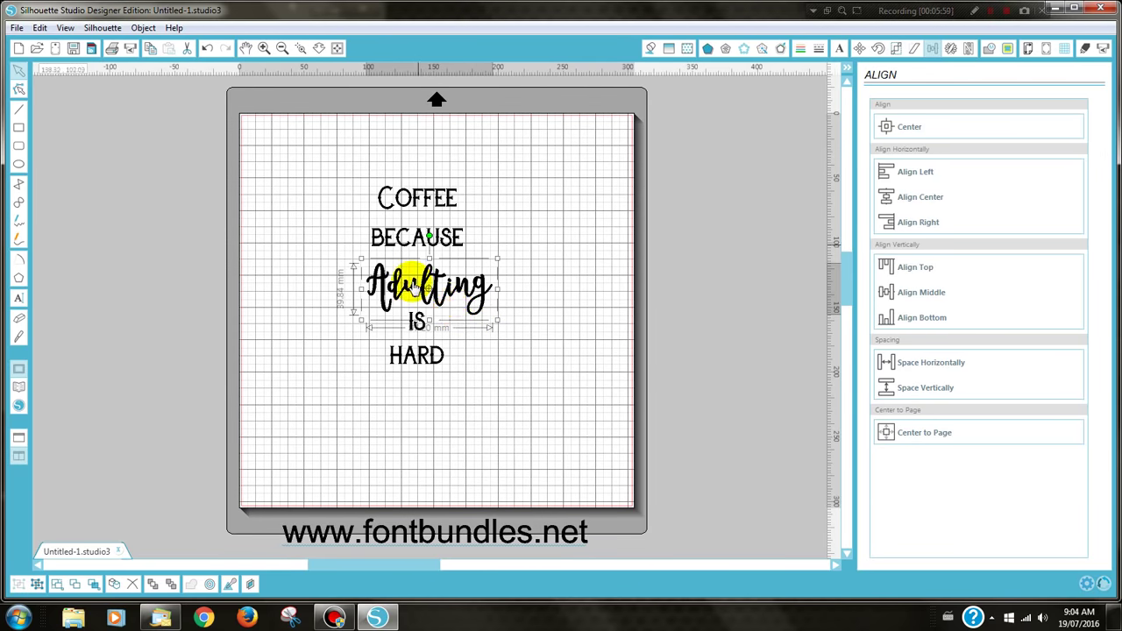
click(408, 158)
drag(410, 248, 413, 388)
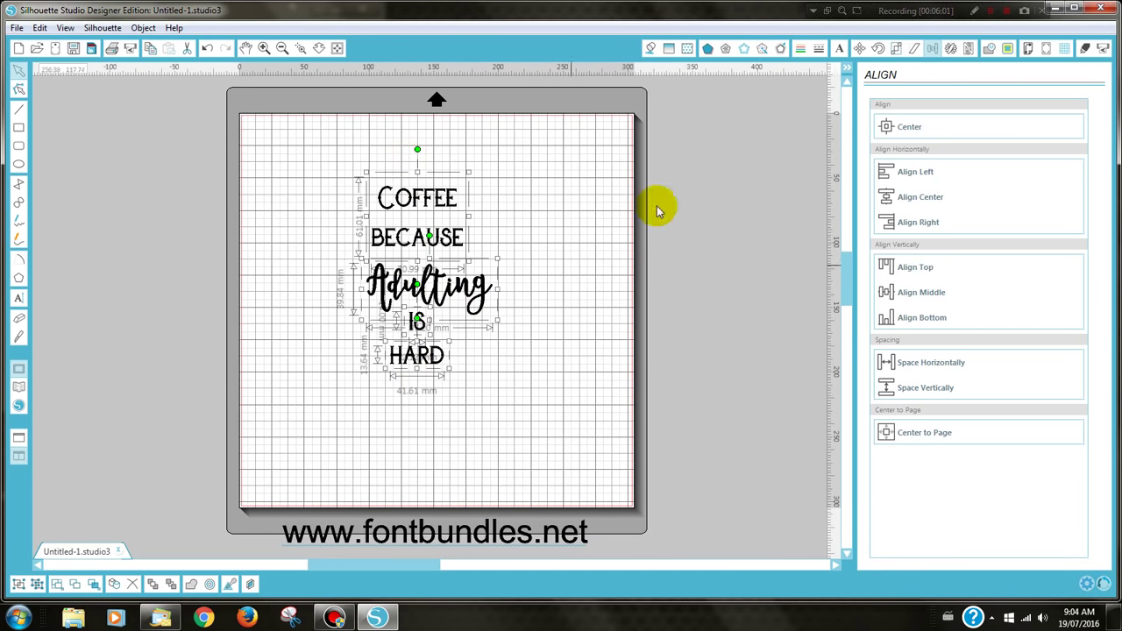
click(895, 198)
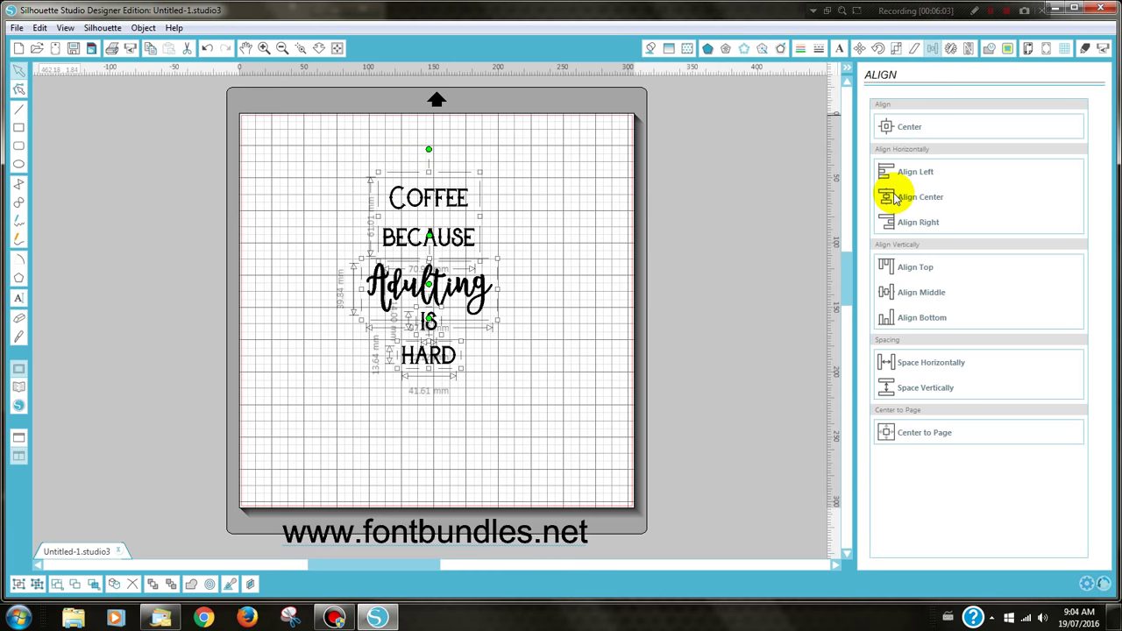
click(544, 388)
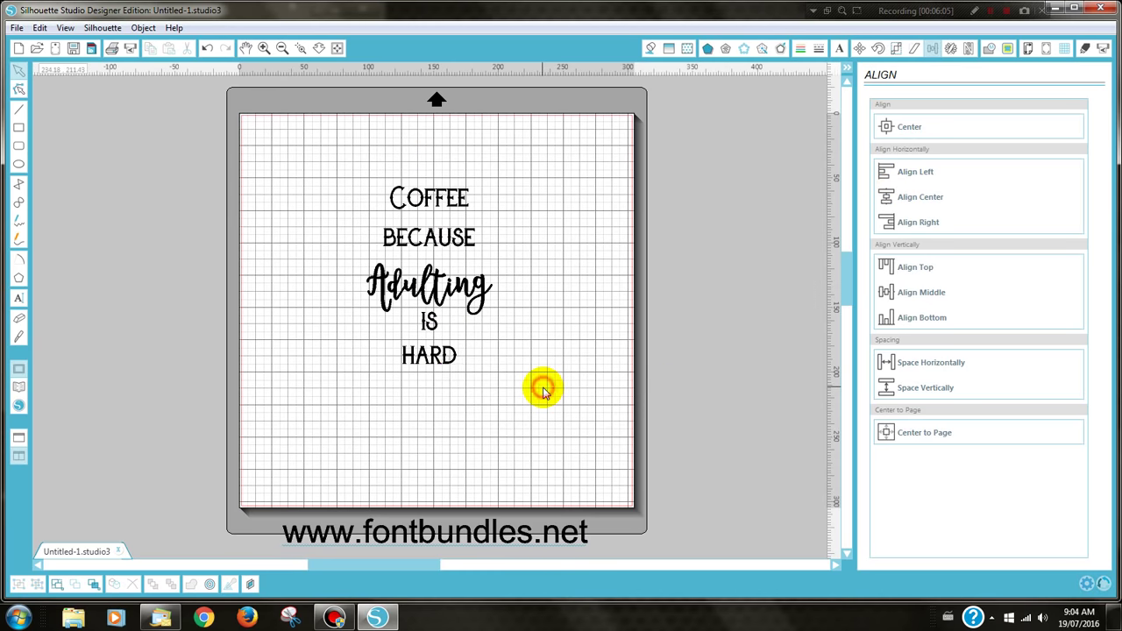
click(434, 332)
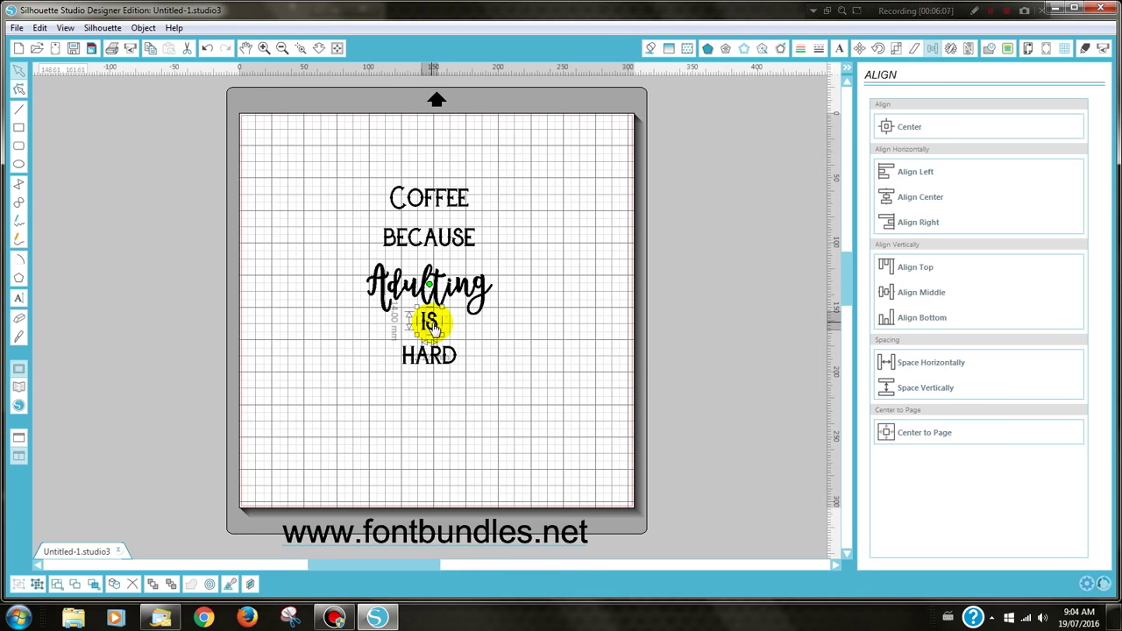
click(430, 357)
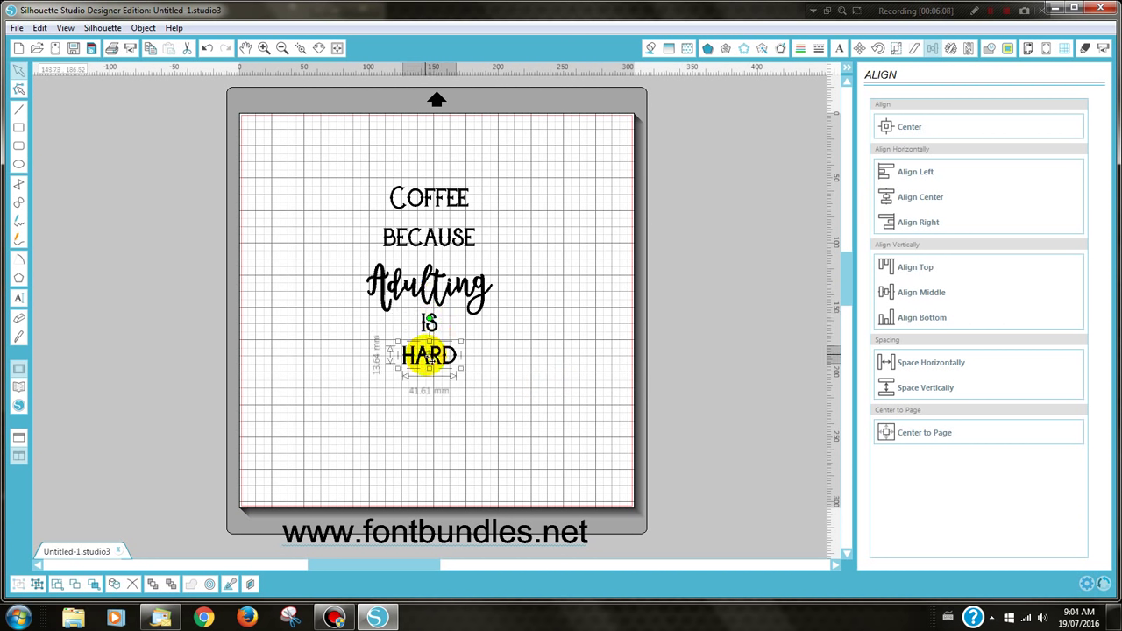
drag(429, 359, 430, 359)
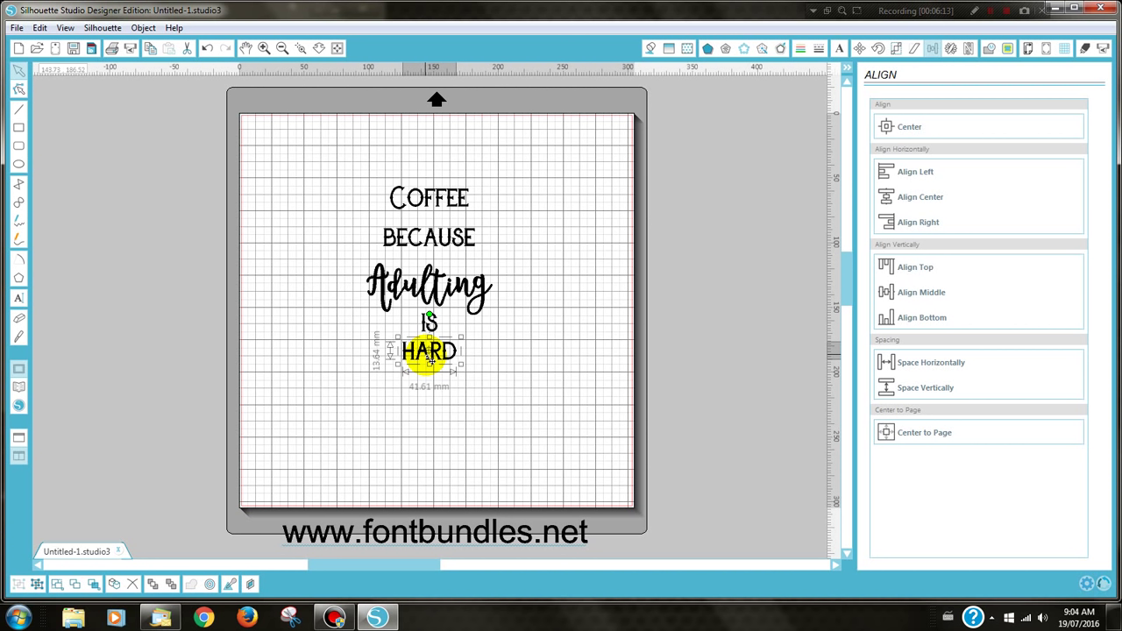
Group the letters of BECAUSE and nudge it down to even the spacing
click(436, 243)
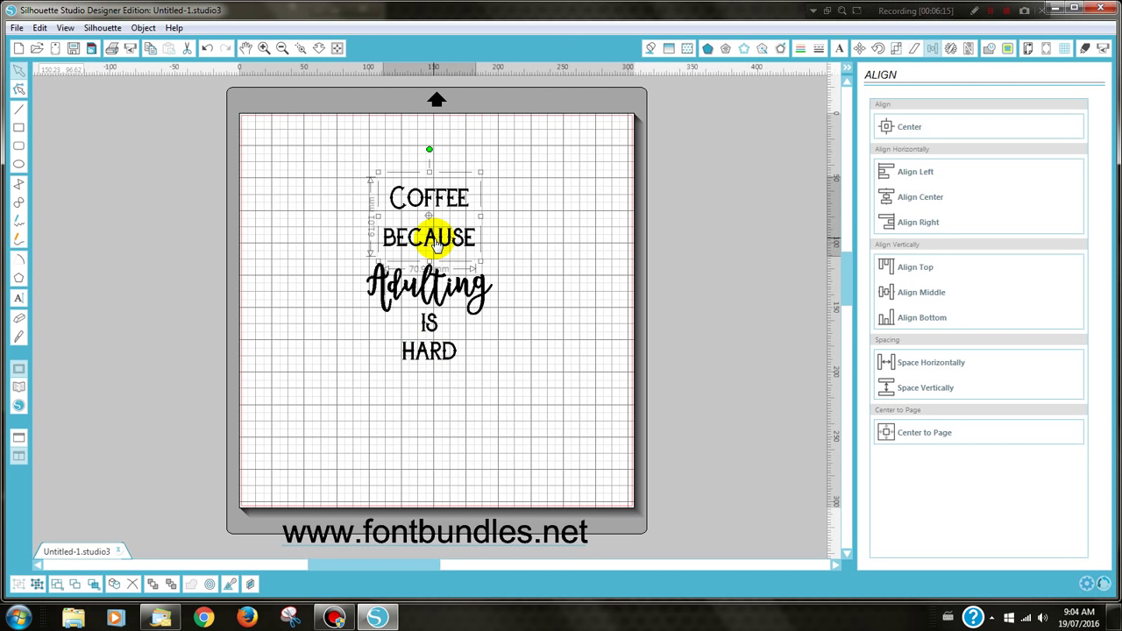
click(39, 584)
click(263, 339)
drag(359, 165, 502, 210)
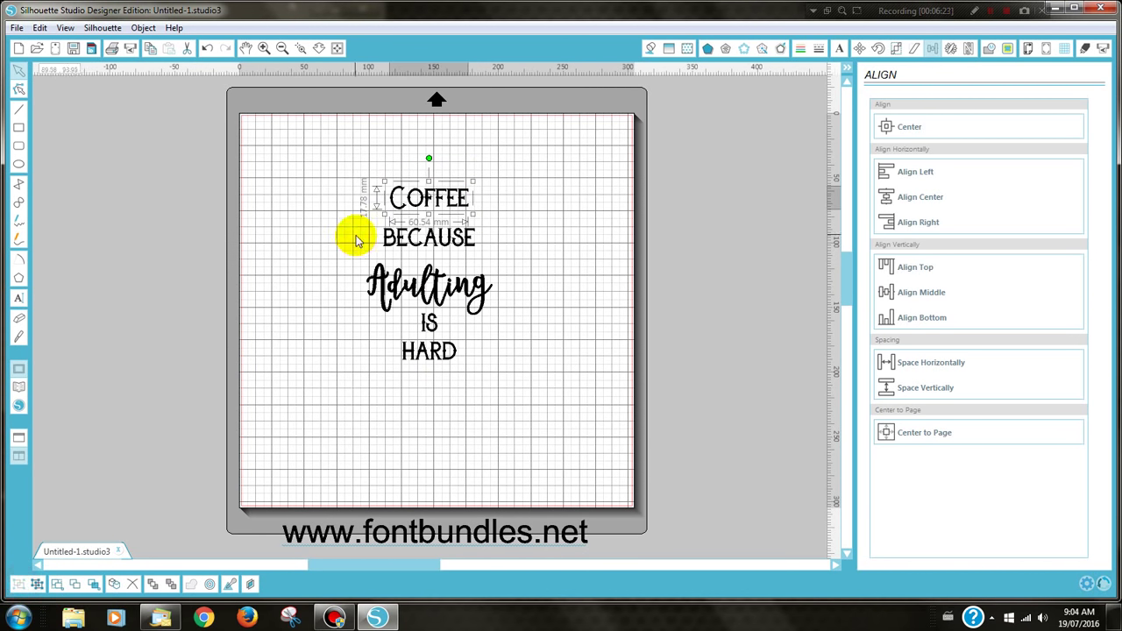
drag(362, 214, 497, 255)
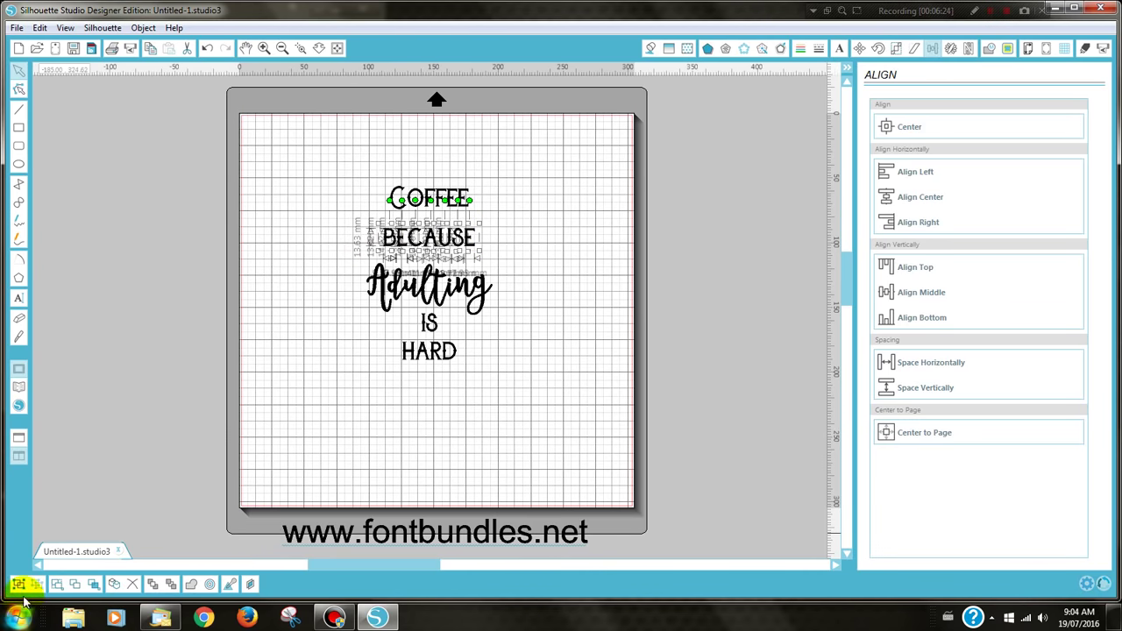
click(19, 584)
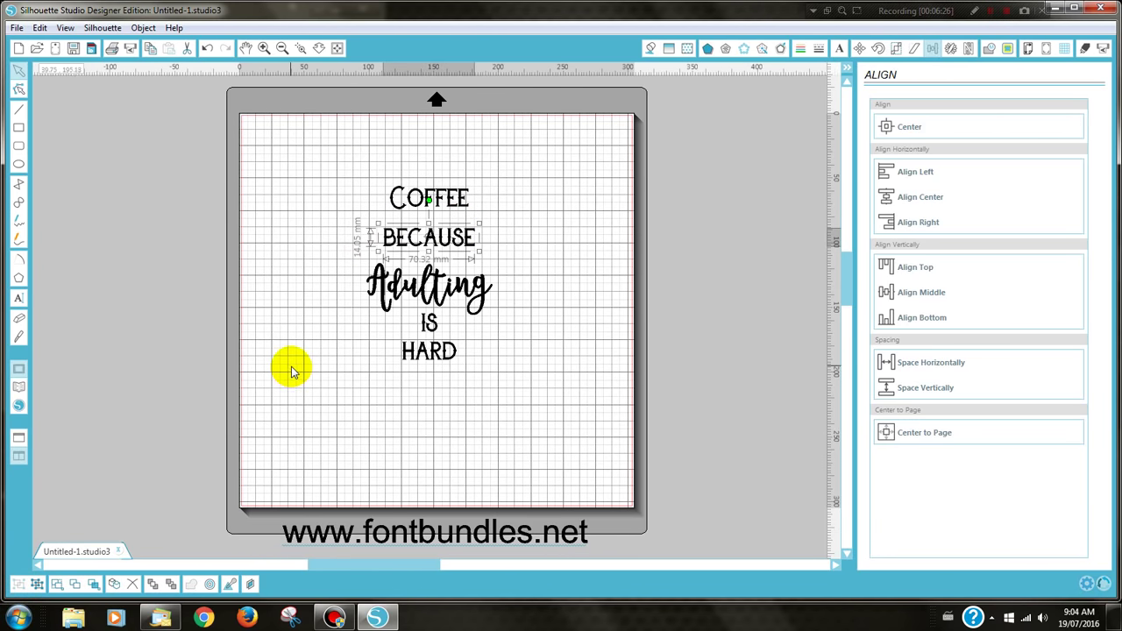
key(Down)
key(Down)
key(Down)
key(Down)
key(Down)
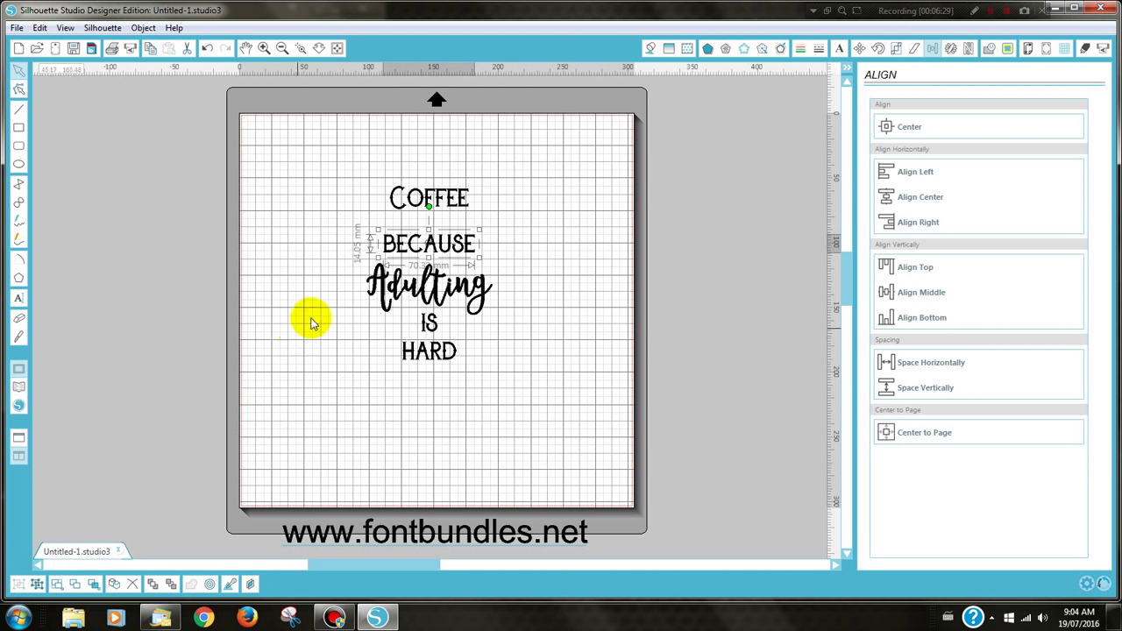
Nudge COFFEE down three steps toward BECAUSE, then select all five lines
click(404, 201)
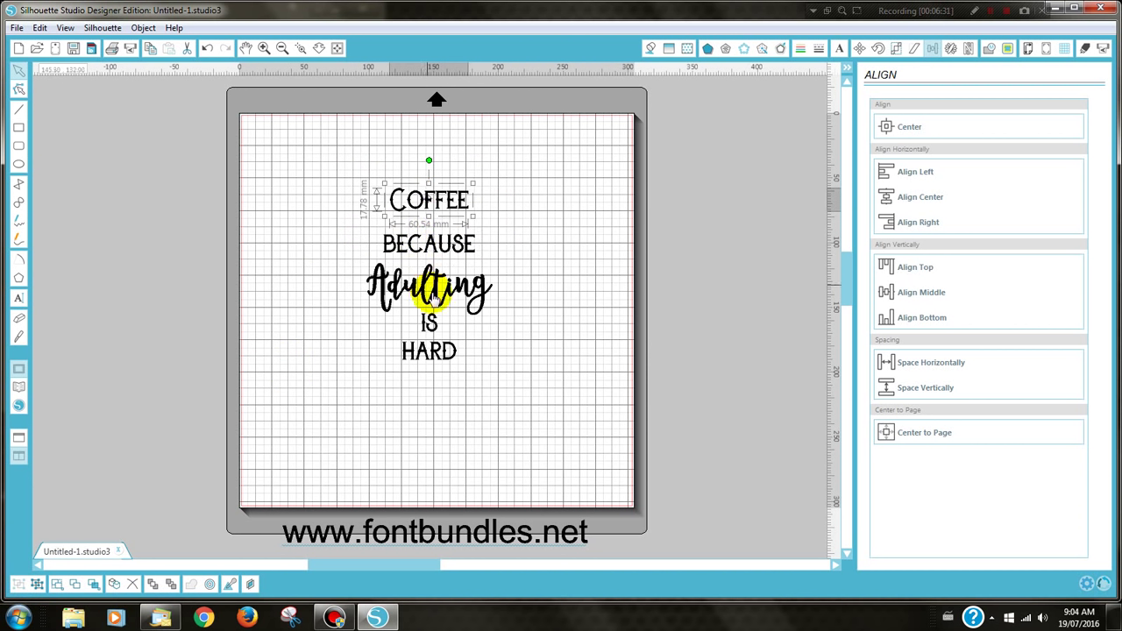
key(Down)
key(Down)
key(Down)
key(Down)
key(Down)
key(Down)
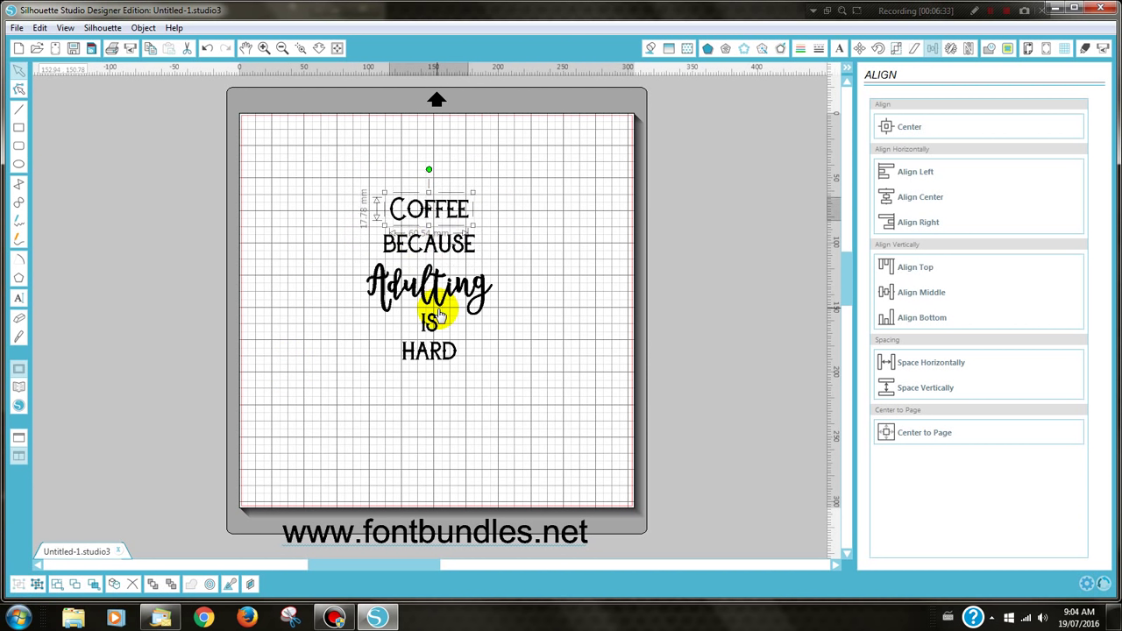
key(Down)
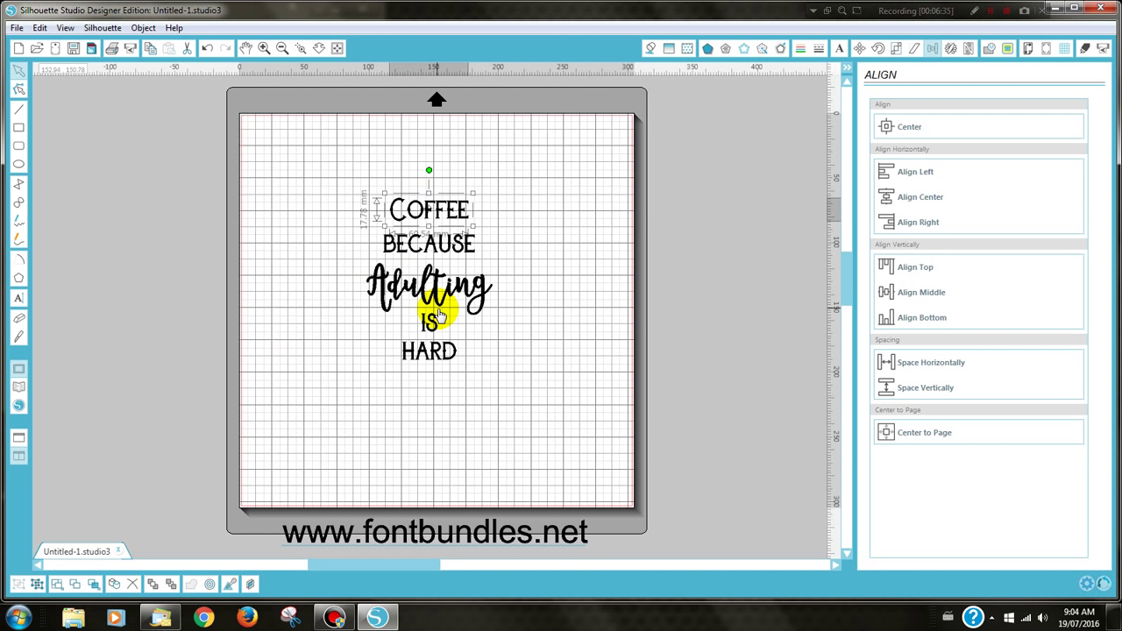
key(Down)
key(Down)
click(524, 373)
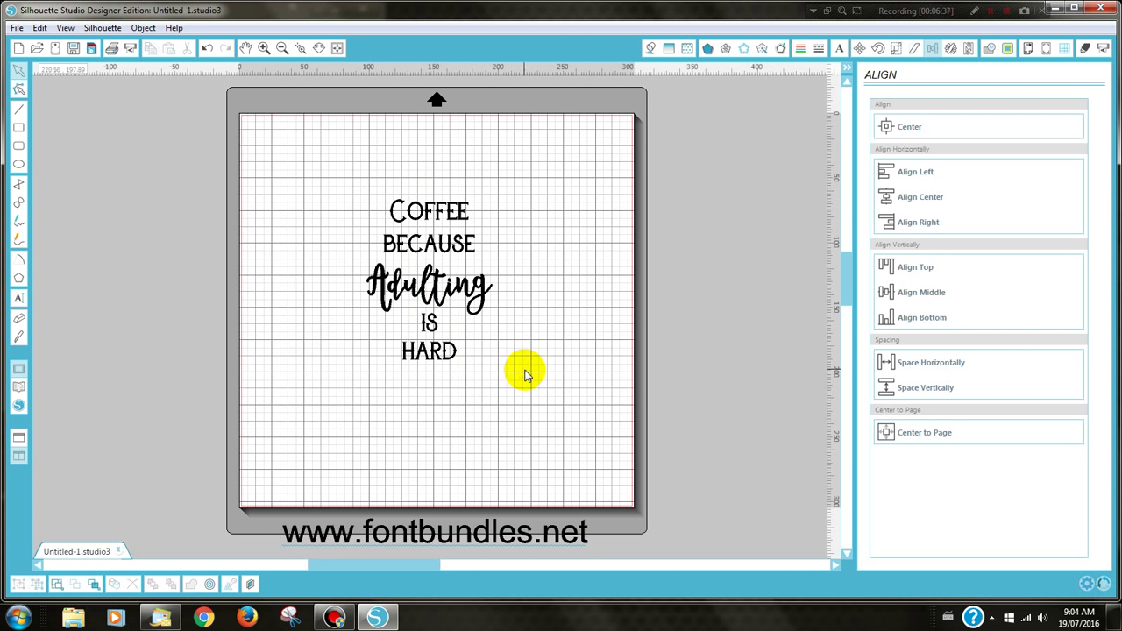
click(424, 225)
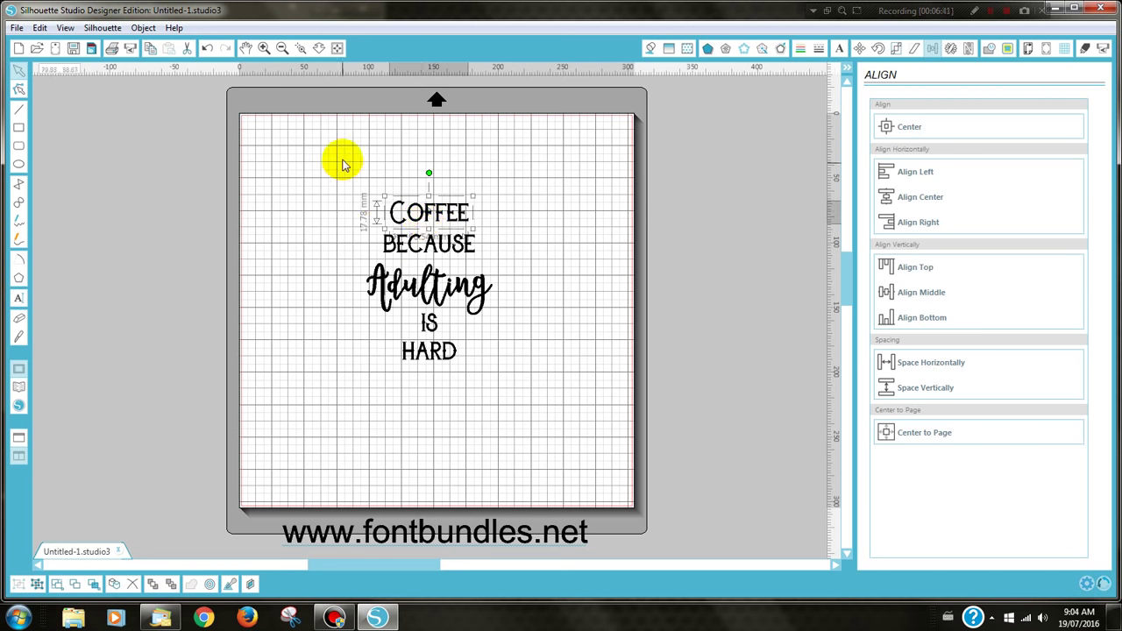
drag(343, 164, 559, 421)
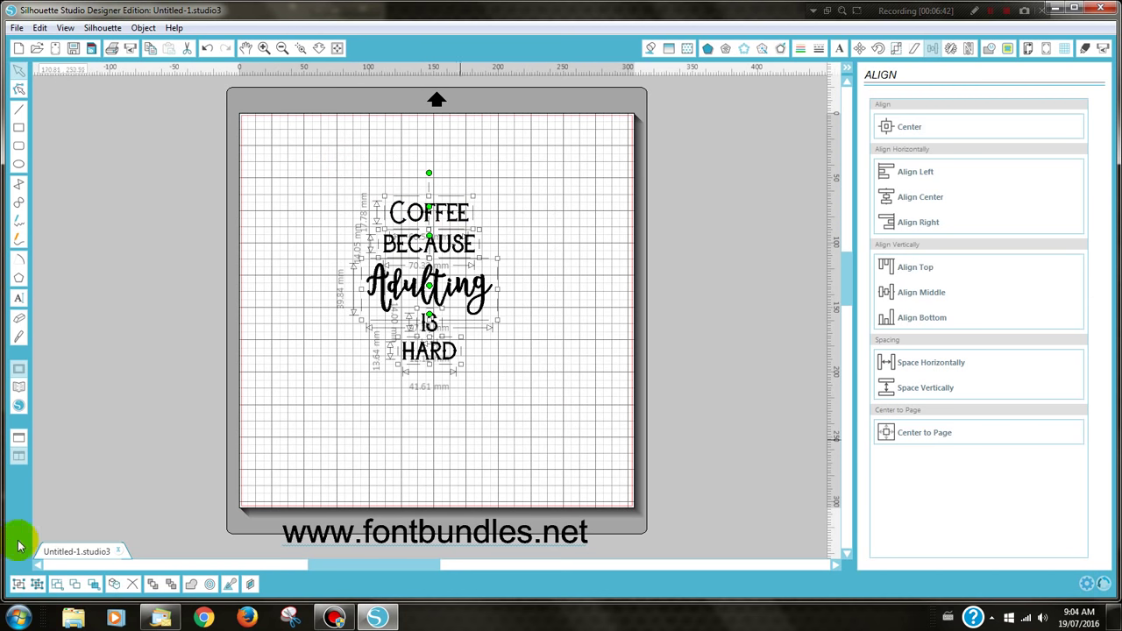
Group the five lines and shrink the quote to about 69 mm wide
click(37, 585)
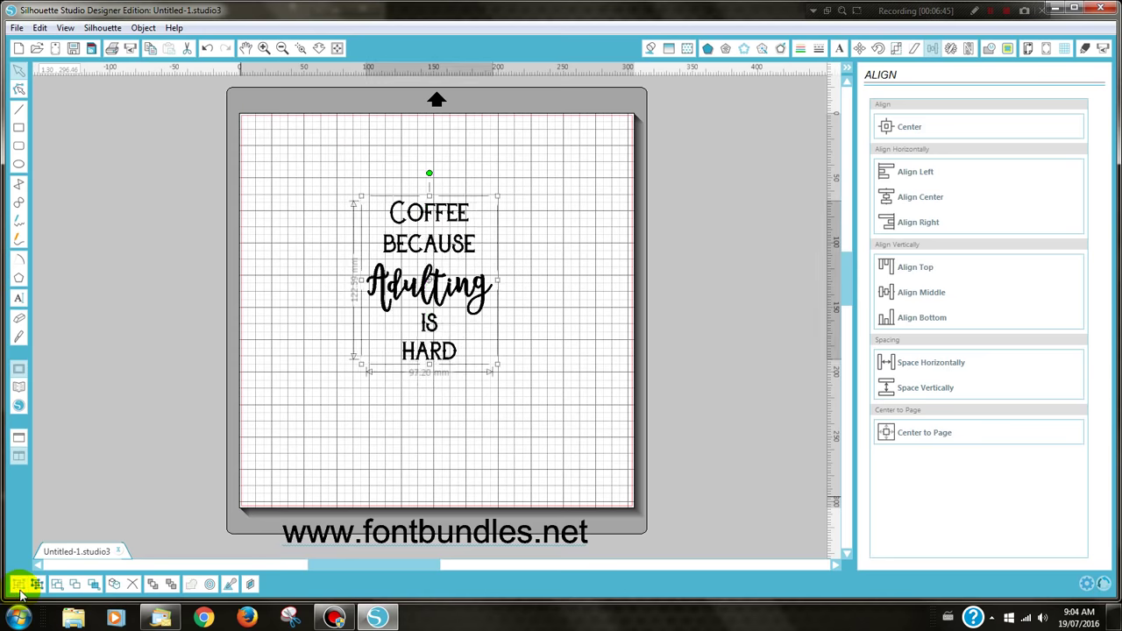
drag(429, 296, 406, 293)
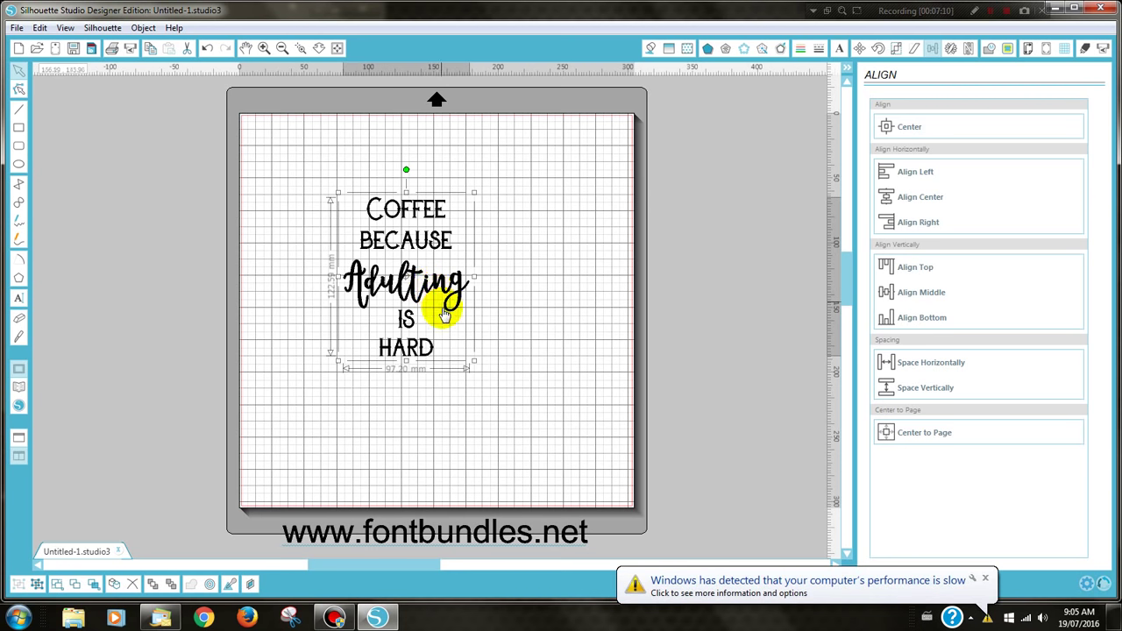
click(984, 579)
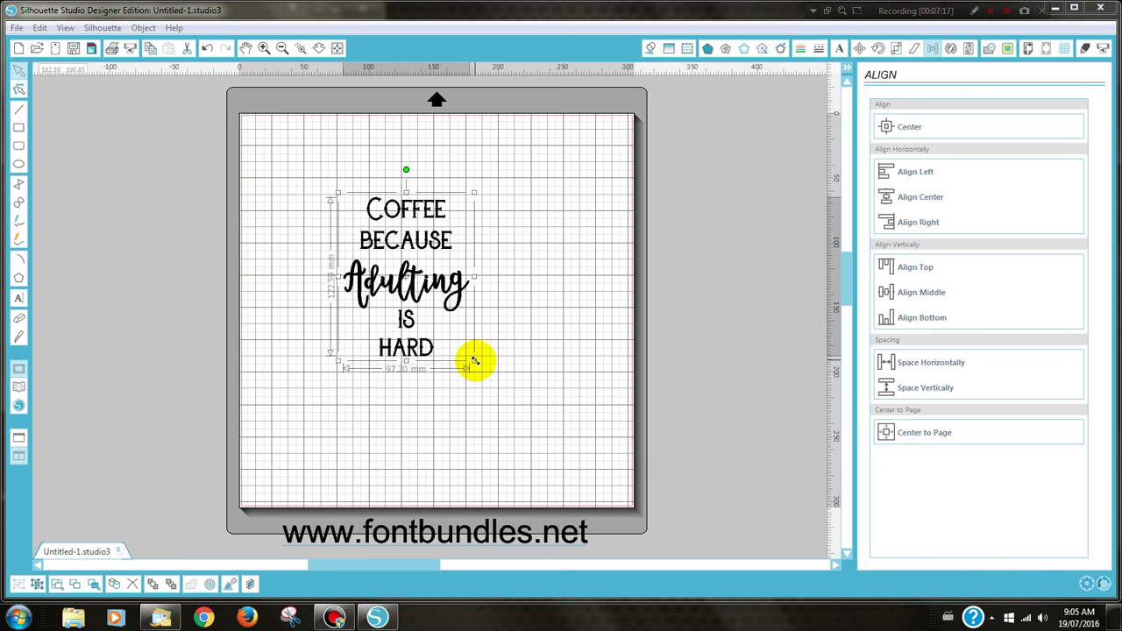
drag(475, 362, 449, 335)
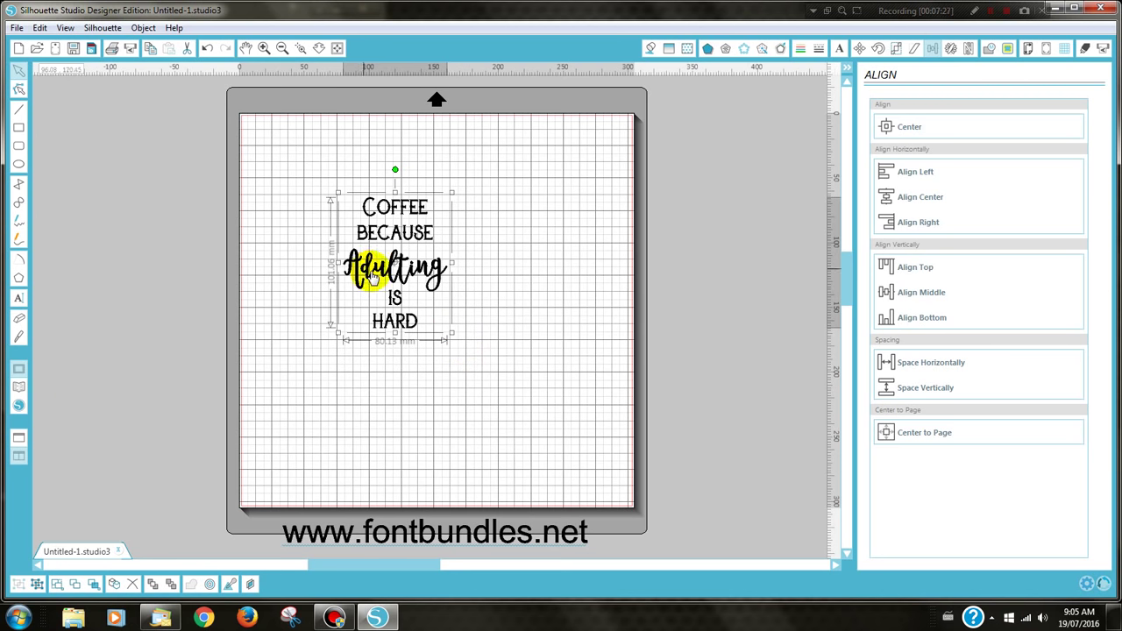
drag(451, 337, 429, 311)
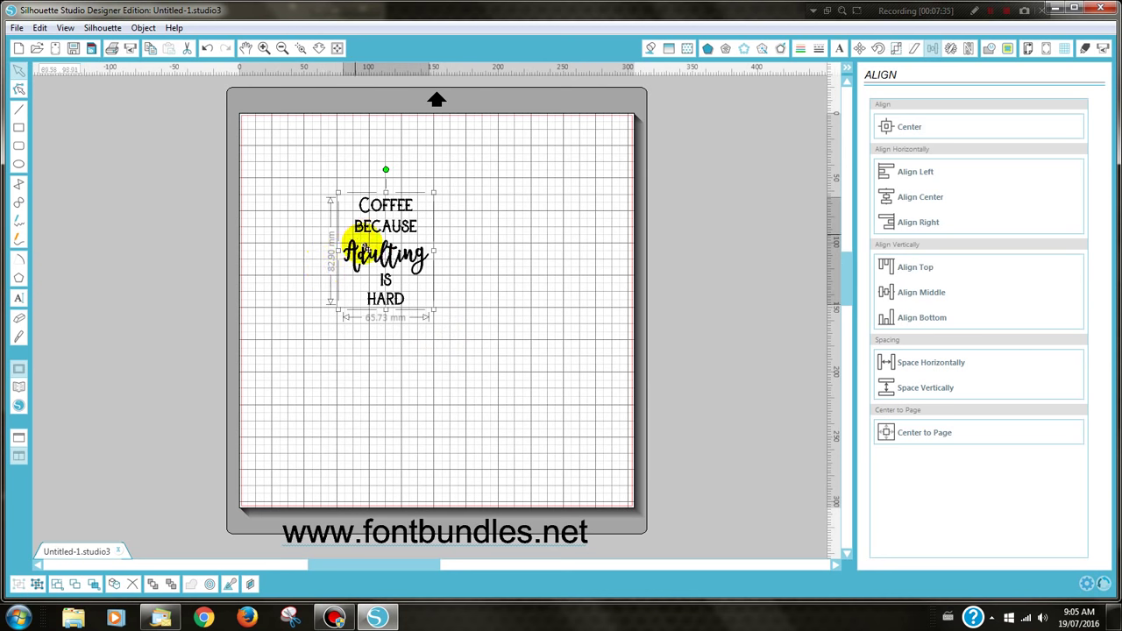
Widen the quote to about 71 mm and place it in the mat's top-left corner
click(388, 268)
drag(387, 268, 348, 237)
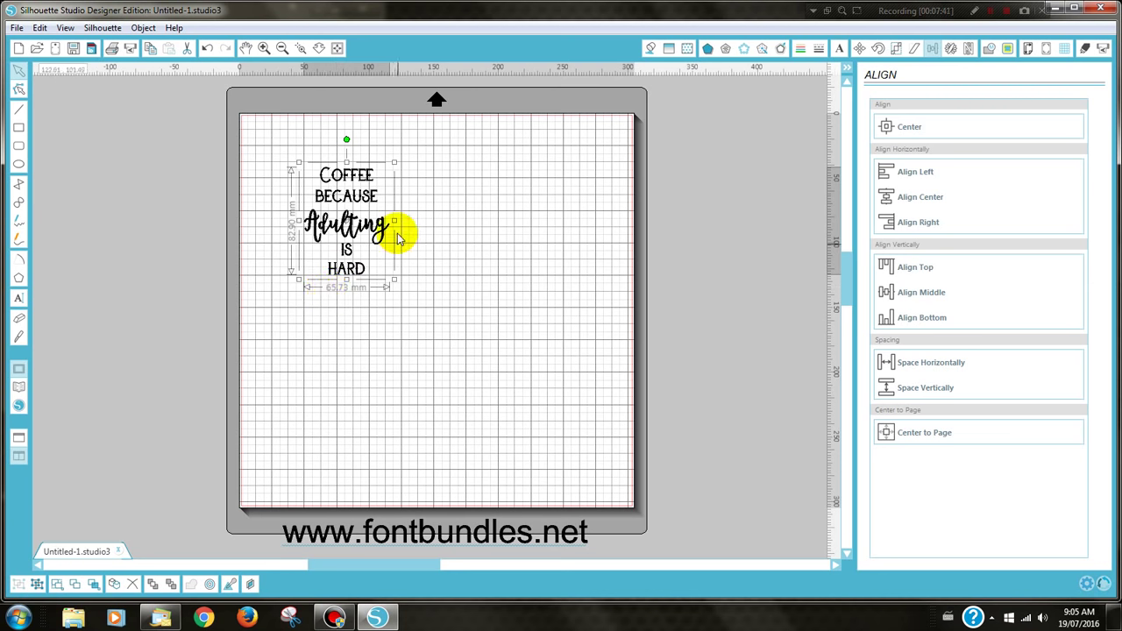
drag(394, 221, 398, 221)
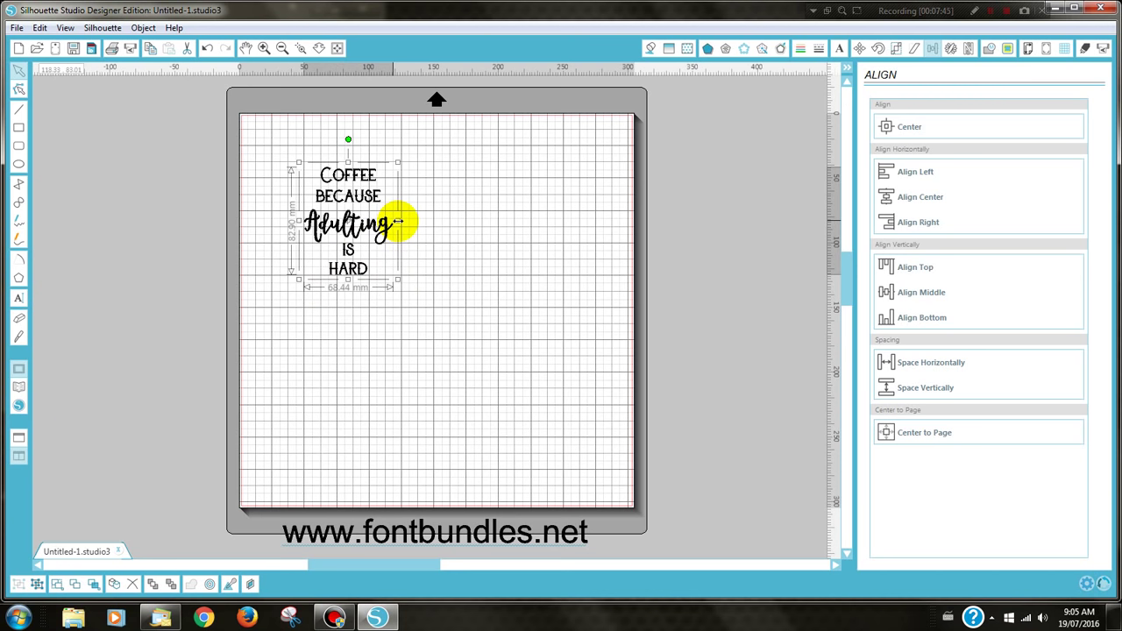
drag(398, 220, 301, 201)
click(393, 320)
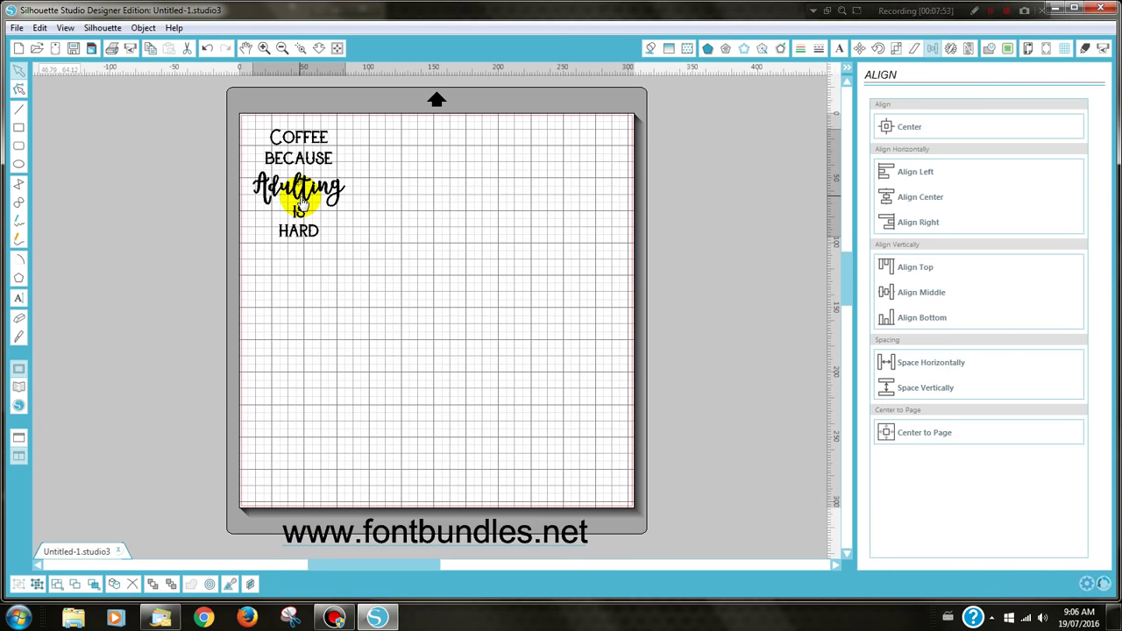
Deselect the quote, open the cut settings panel, and zoom in on the quote
click(302, 200)
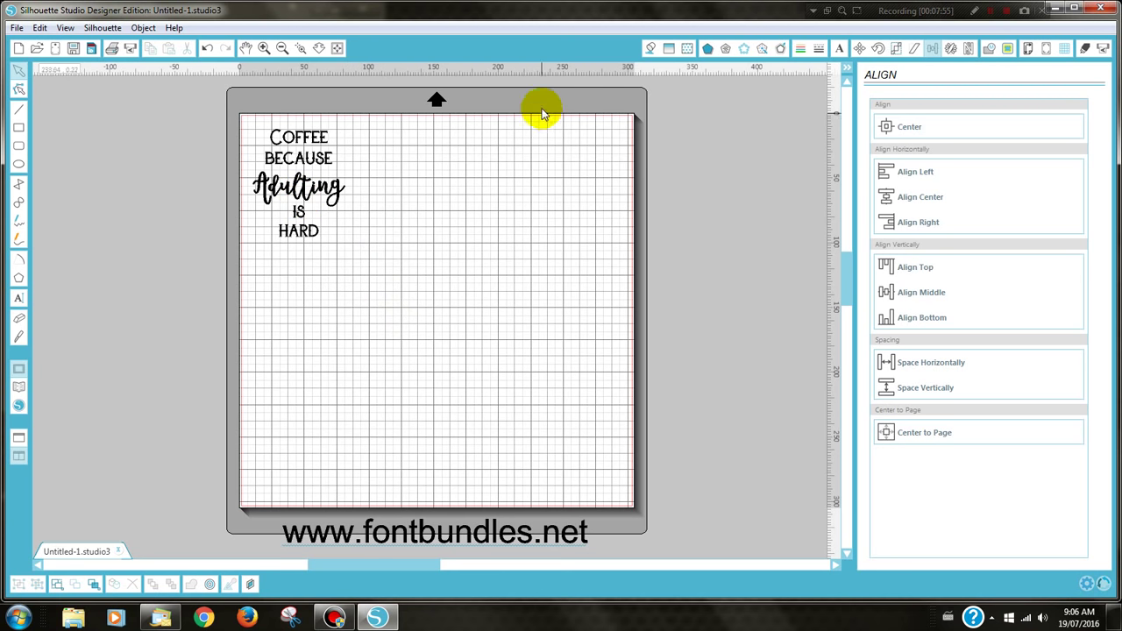
click(1085, 51)
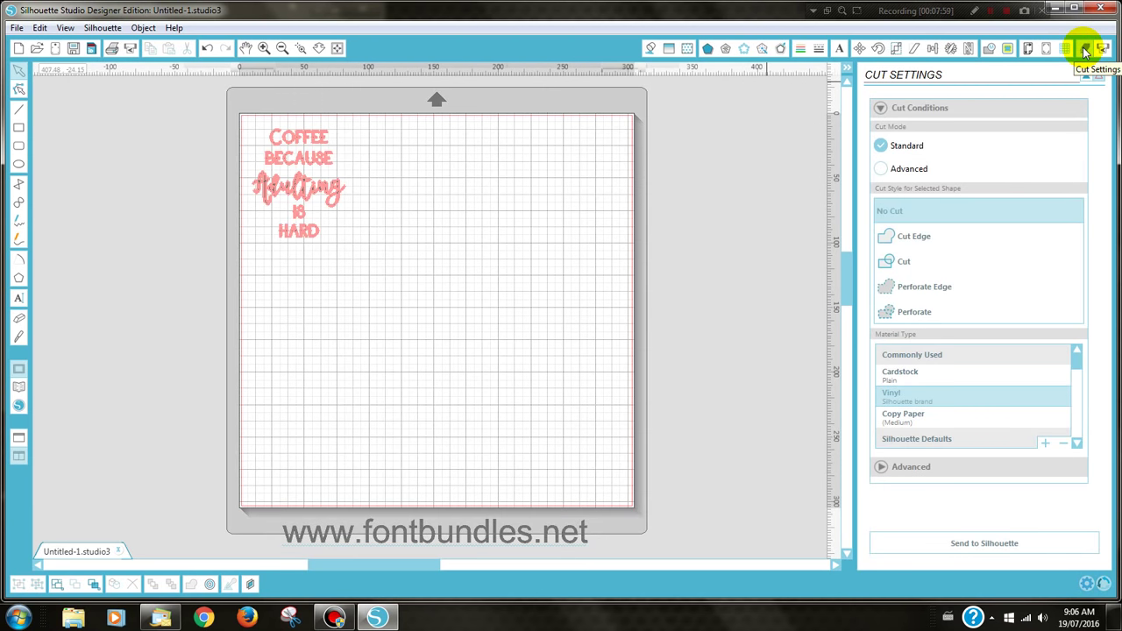
click(300, 47)
mouse_move(219, 102)
mouse_down()
mouse_move(275, 133)
mouse_move(358, 293)
mouse_up()
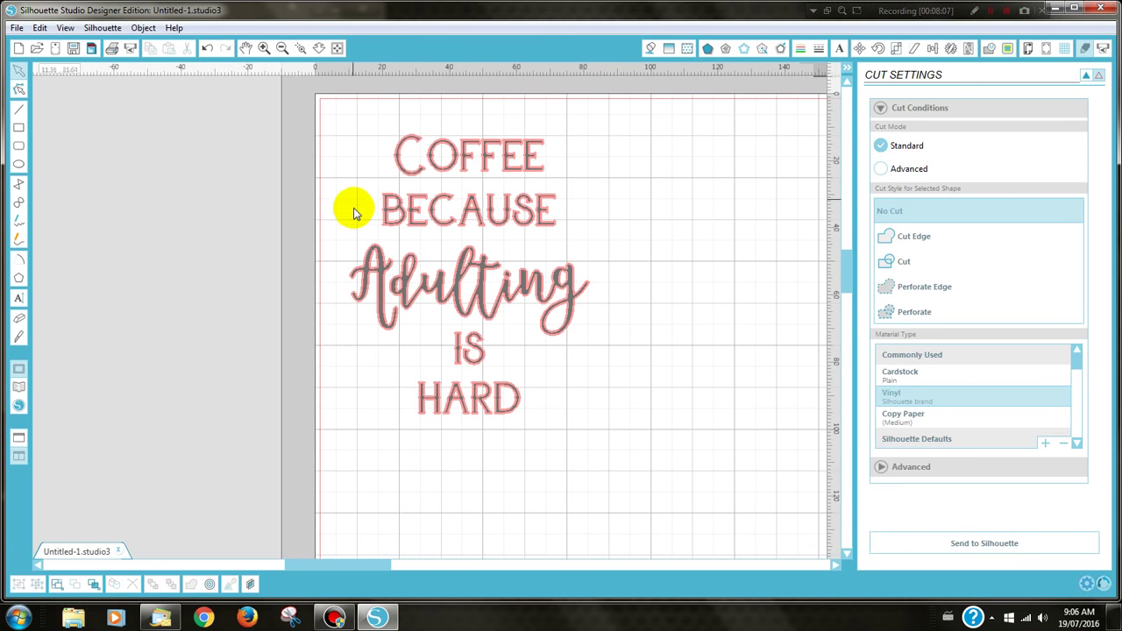
Choose Silhouette vinyl as the material and adjust the ratchet blade, using speed 5 and thickness 10
click(1102, 49)
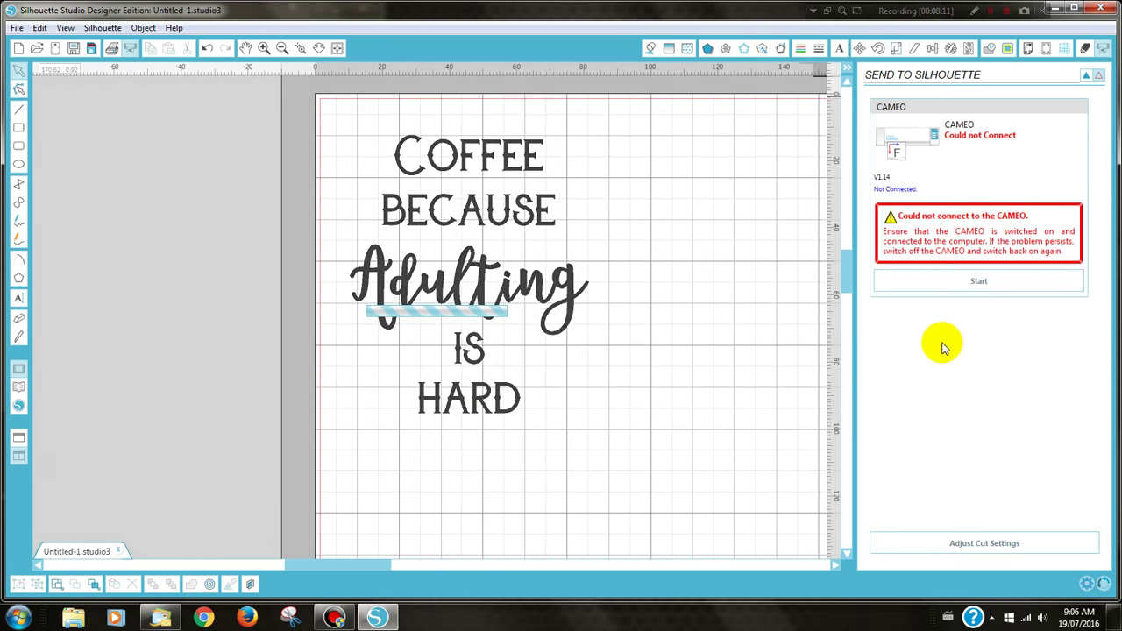
click(983, 547)
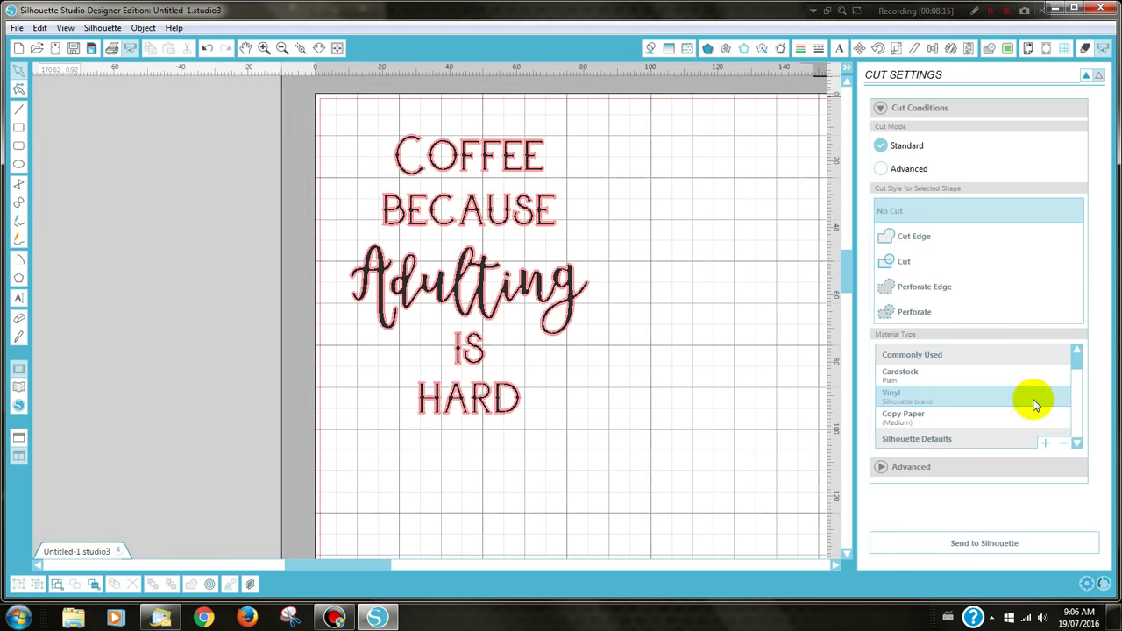
click(908, 400)
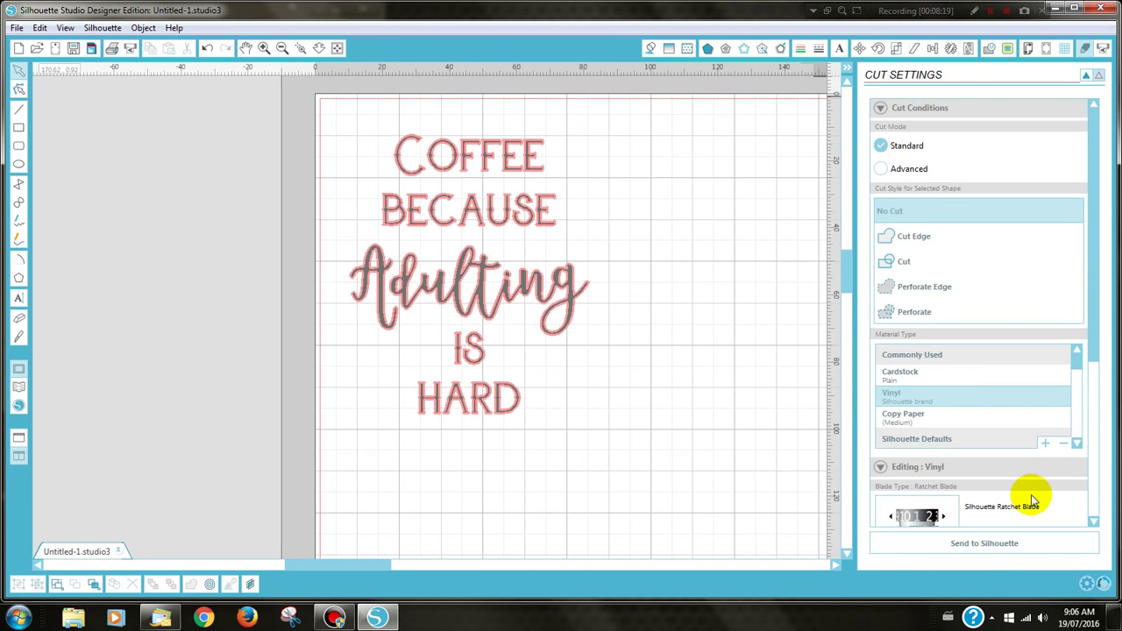
scroll(1087, 293, down, 5)
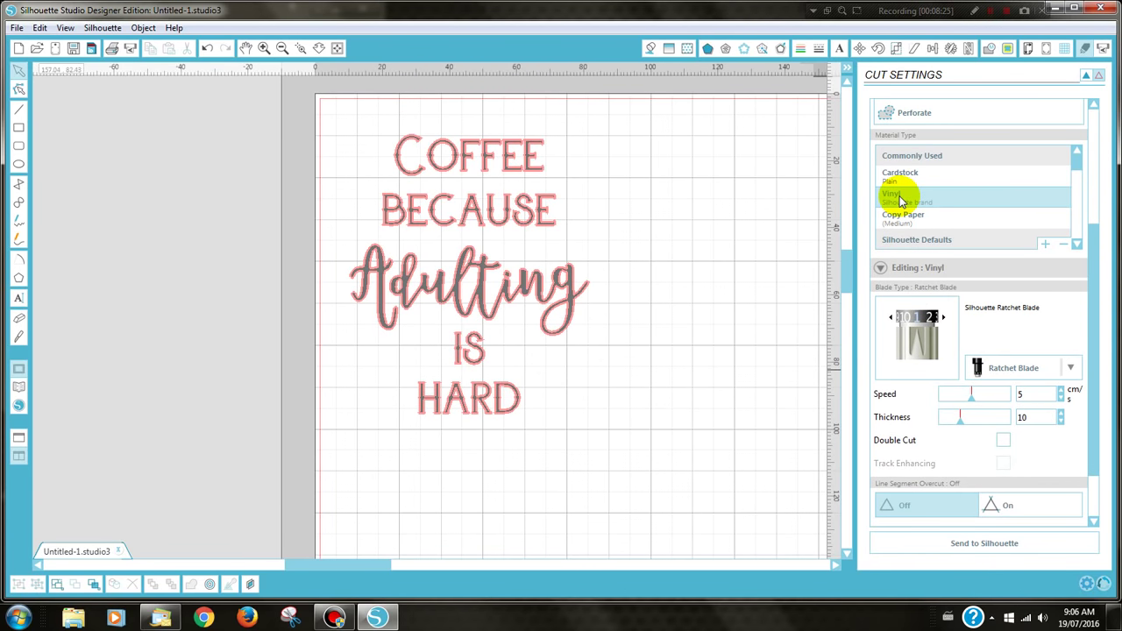
click(945, 317)
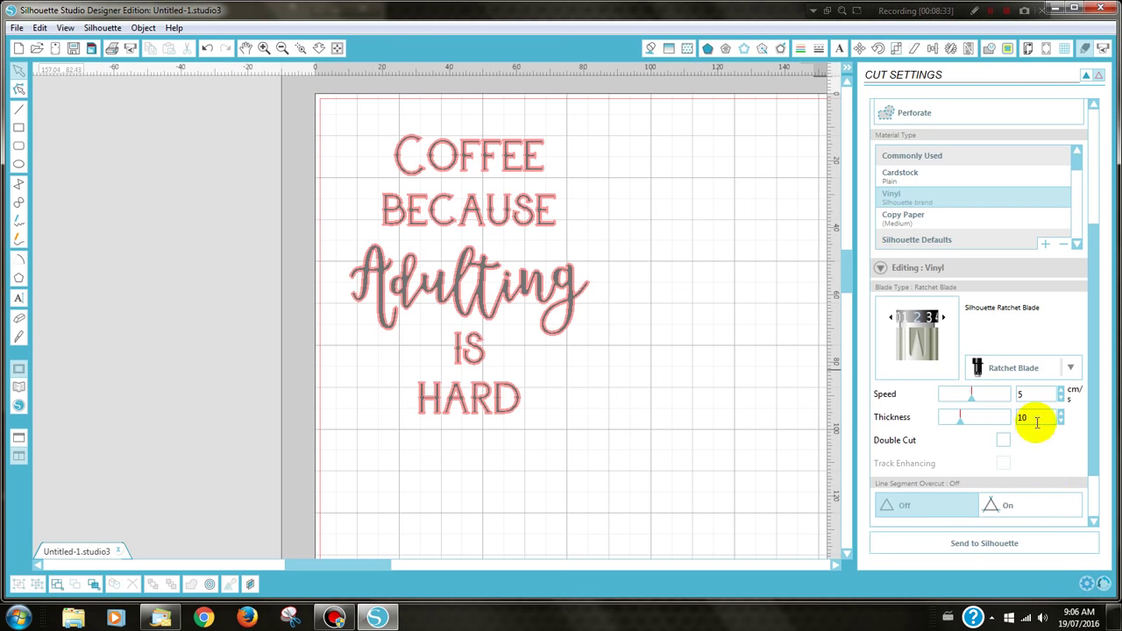
drag(1090, 367, 1094, 401)
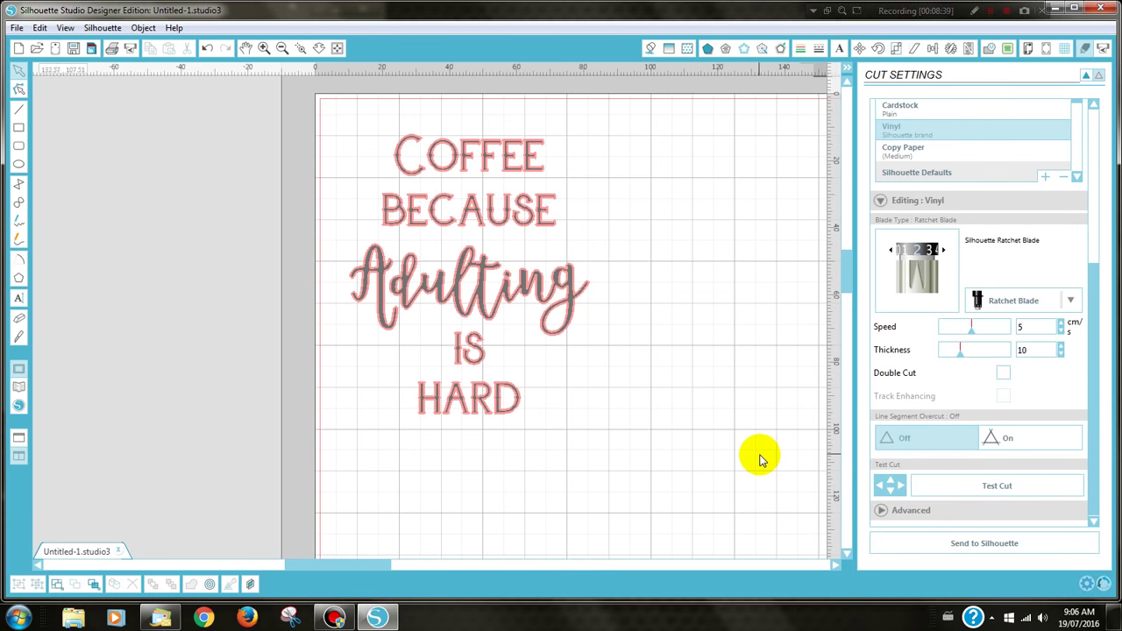
Zoom to fit the page so the whole mat shows, with the quote top-left
click(338, 49)
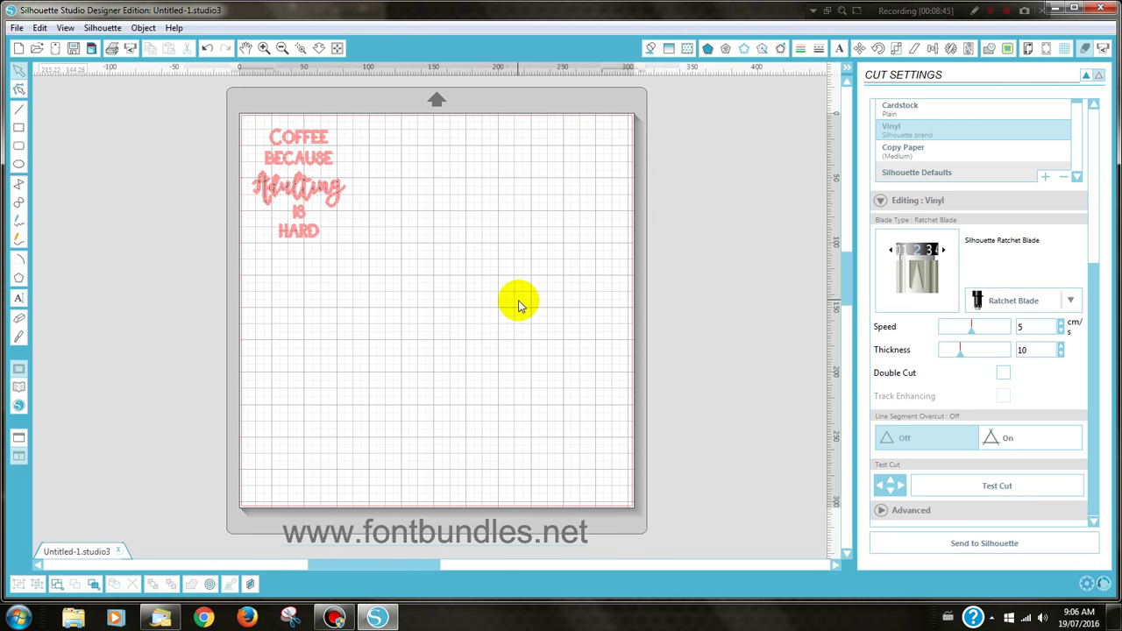